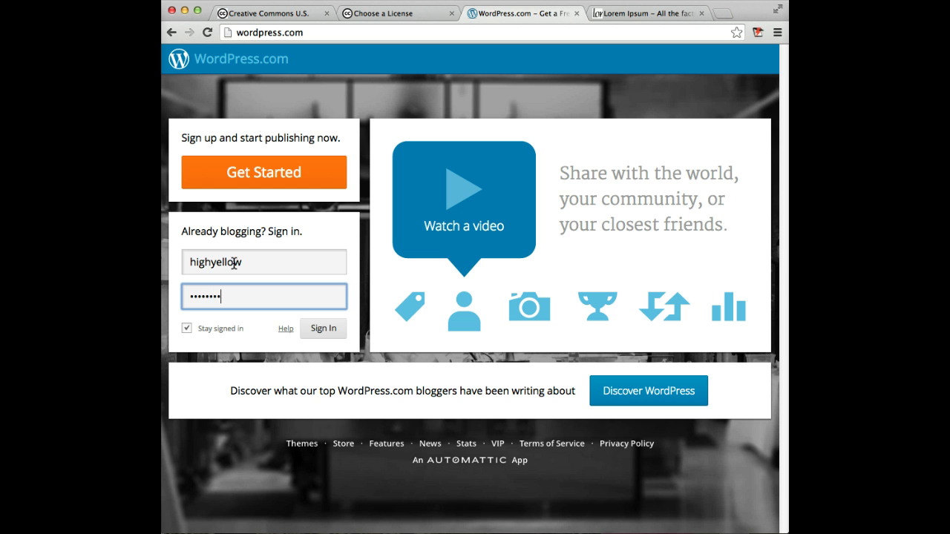
Step: Sign in to the account and open the dashboard of the polygrafi blog from the list of own blogs
click(324, 332)
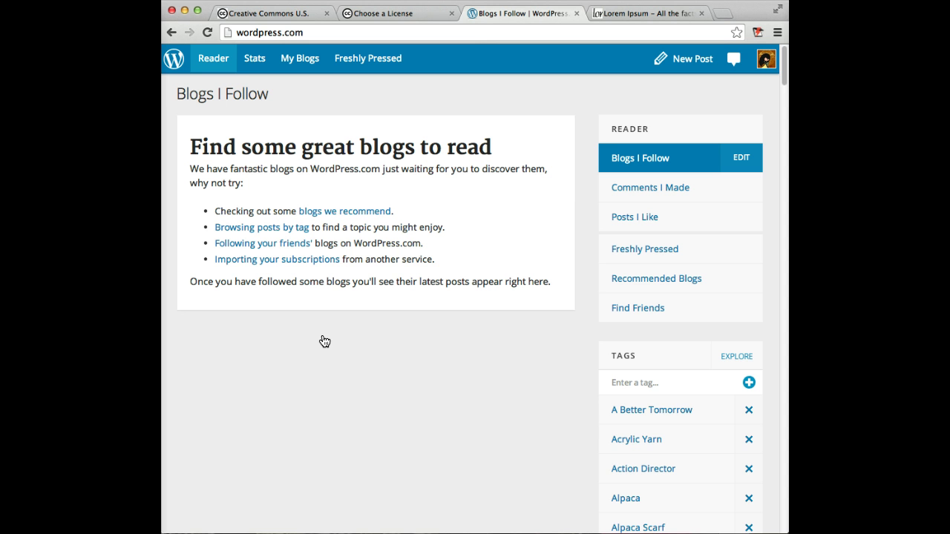
click(291, 59)
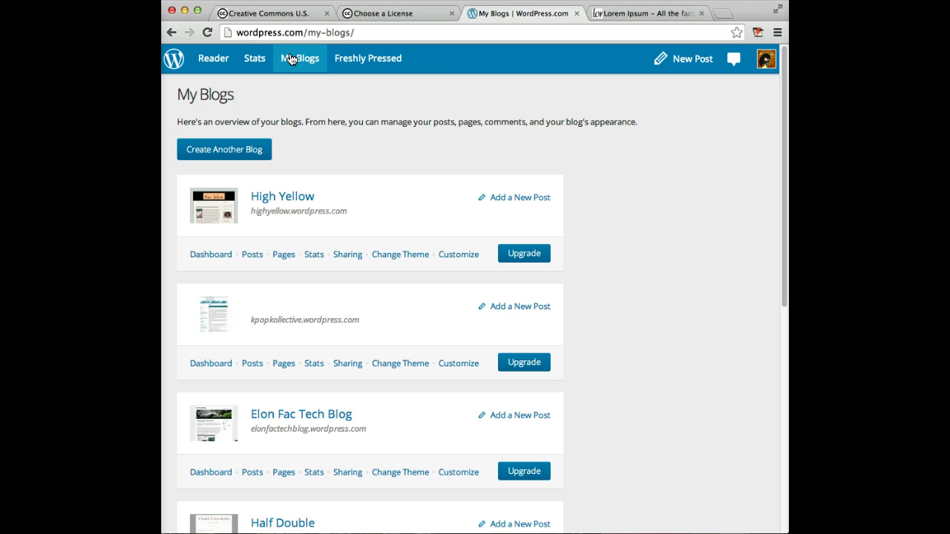
scroll(634, 267, down, 10)
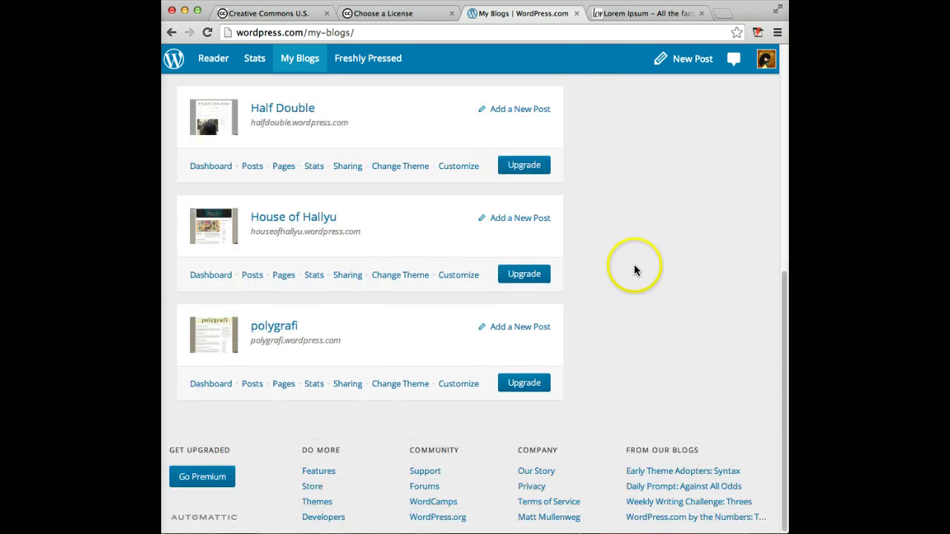
click(268, 336)
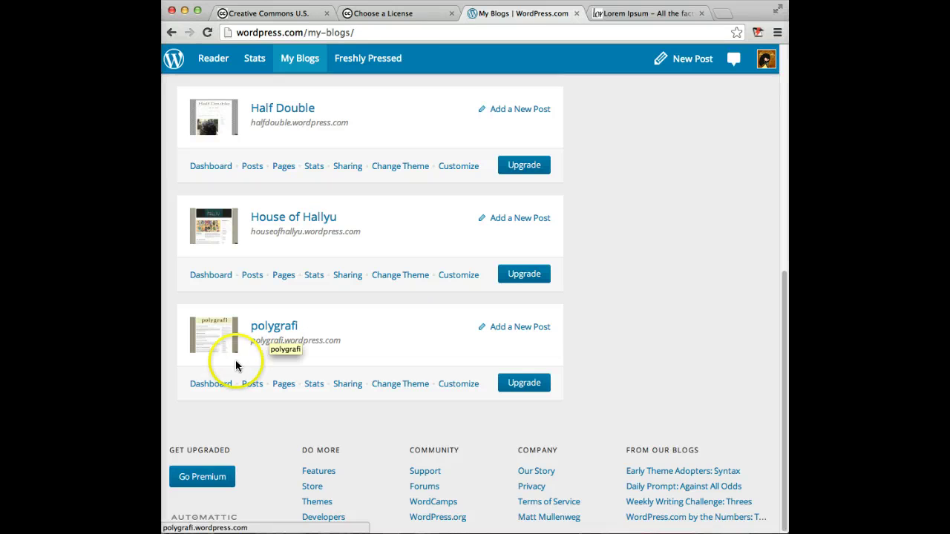
click(220, 384)
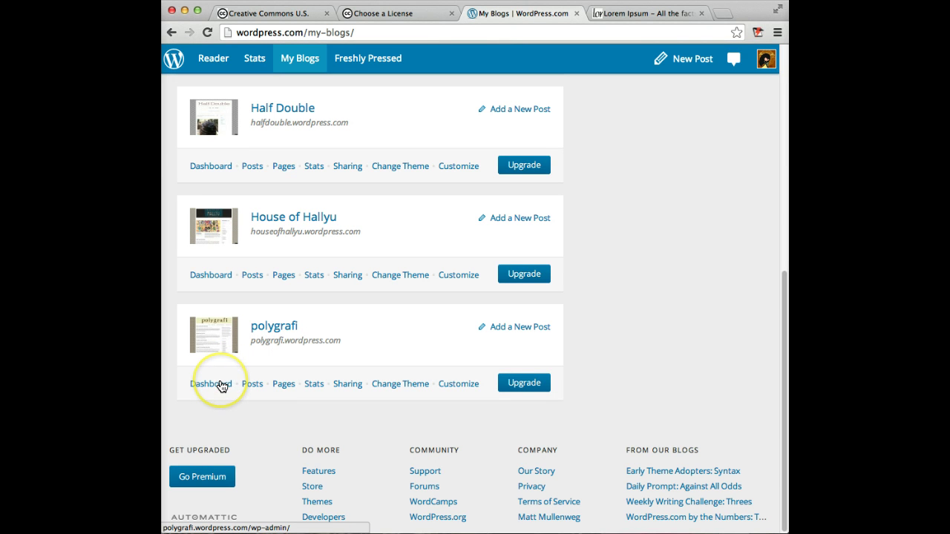
click(221, 385)
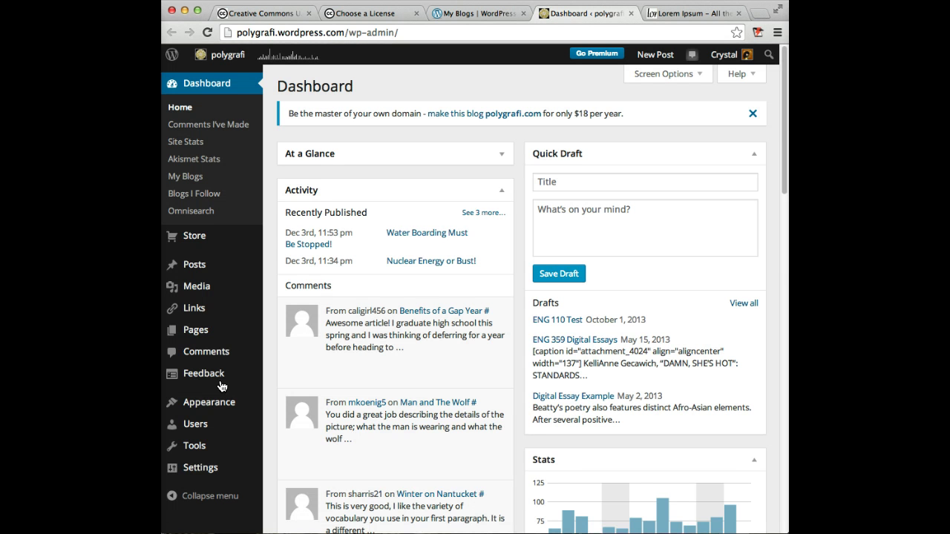
Step: Start a new post in the polygrafi blog
click(269, 250)
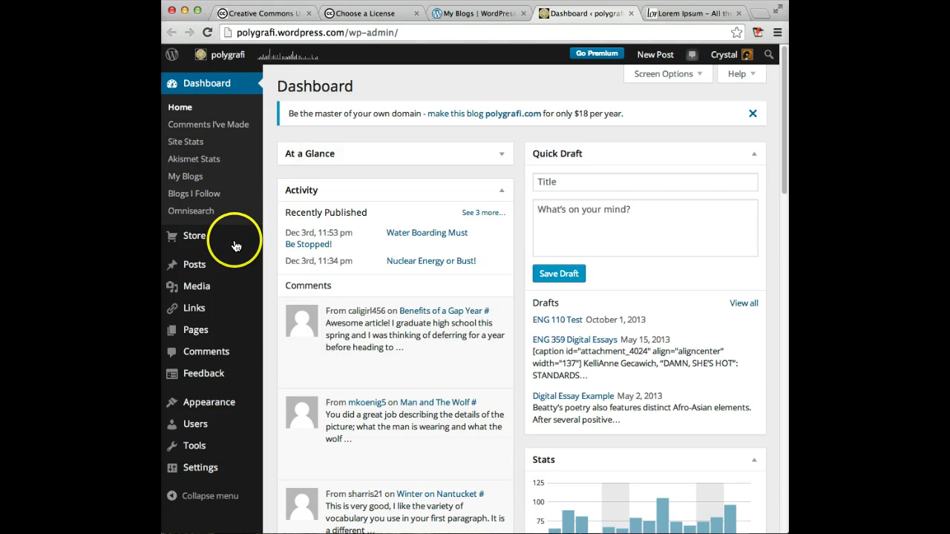
mouse_move(191, 271)
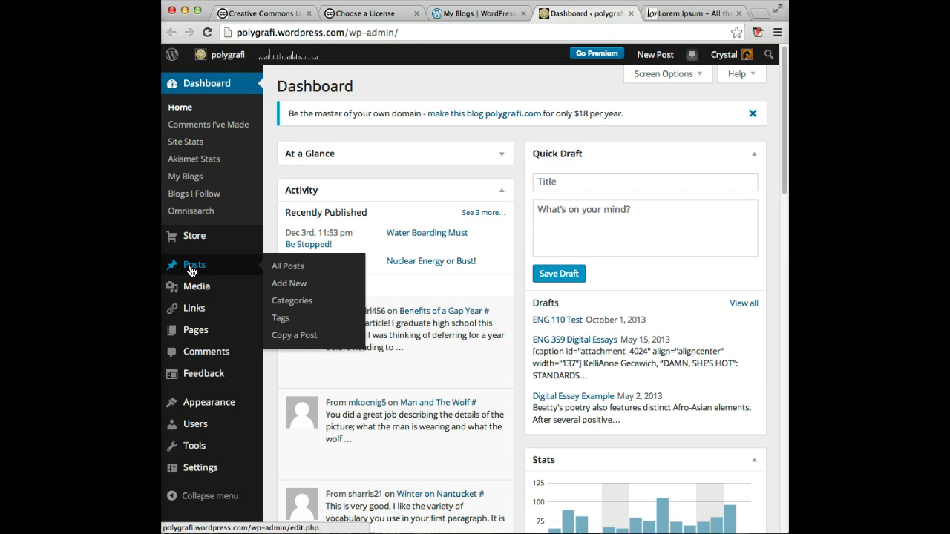
click(280, 290)
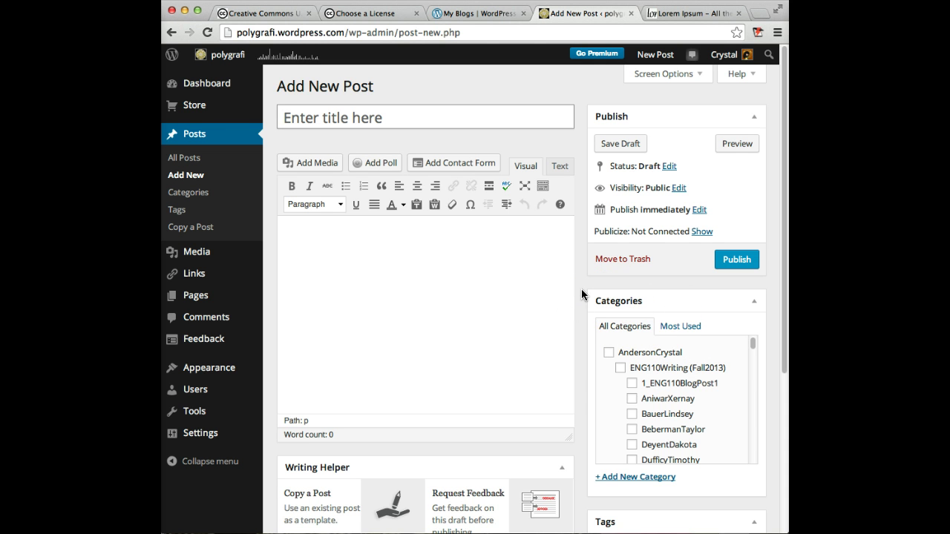
scroll(581, 294, down, 3)
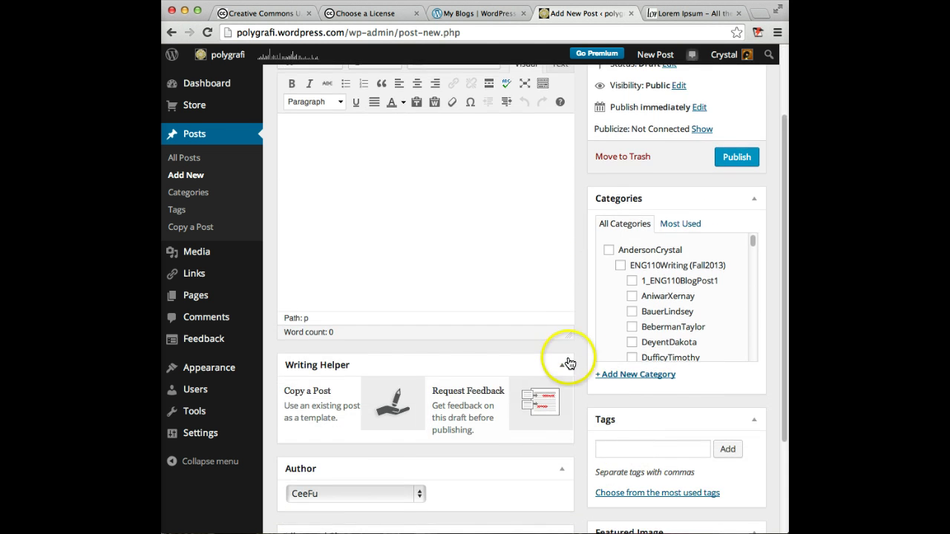
scroll(582, 342, down, 3)
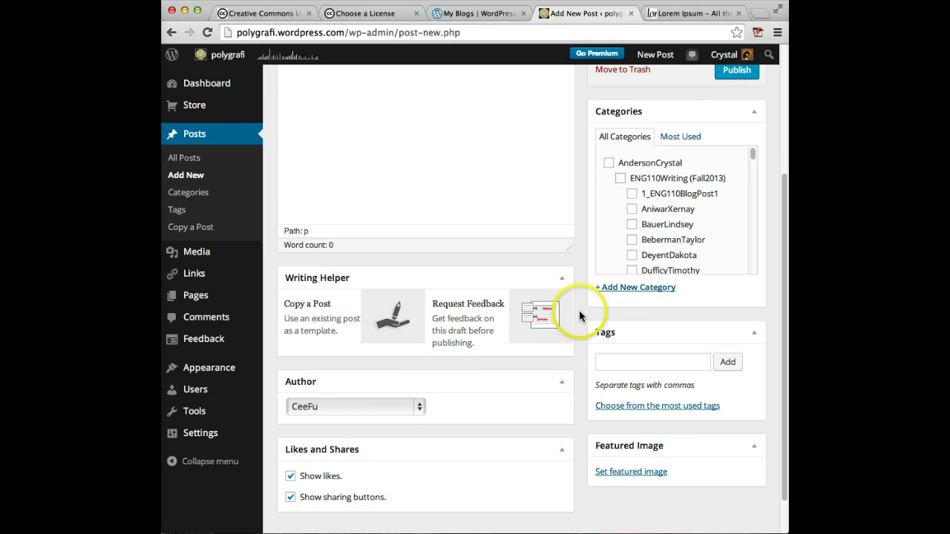
scroll(580, 316, up, 6)
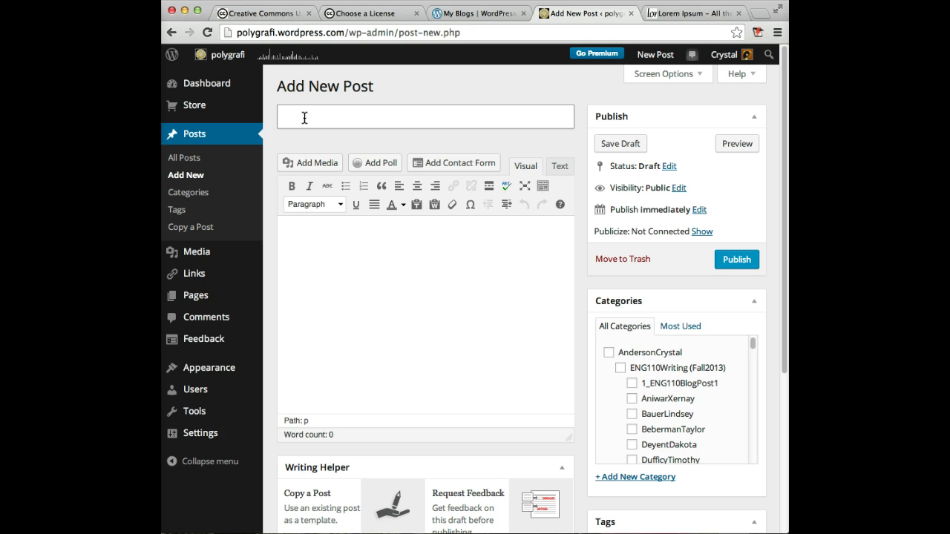
Step: Title the post "Representations of Women in Wuxia" and paste the copied Lorem ipsum text as its body
text(Representations of Women in )
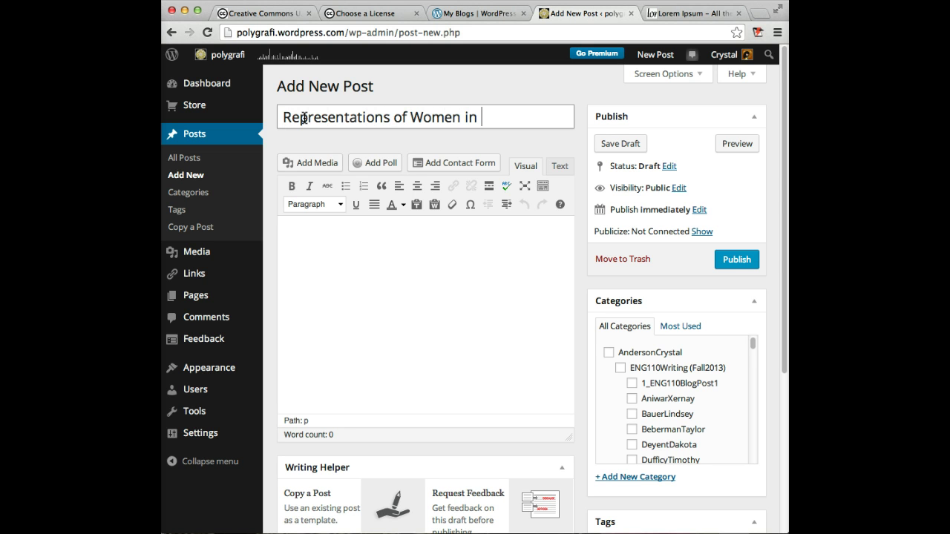
text(Wuxia)
key(Tab)
key(super+v)
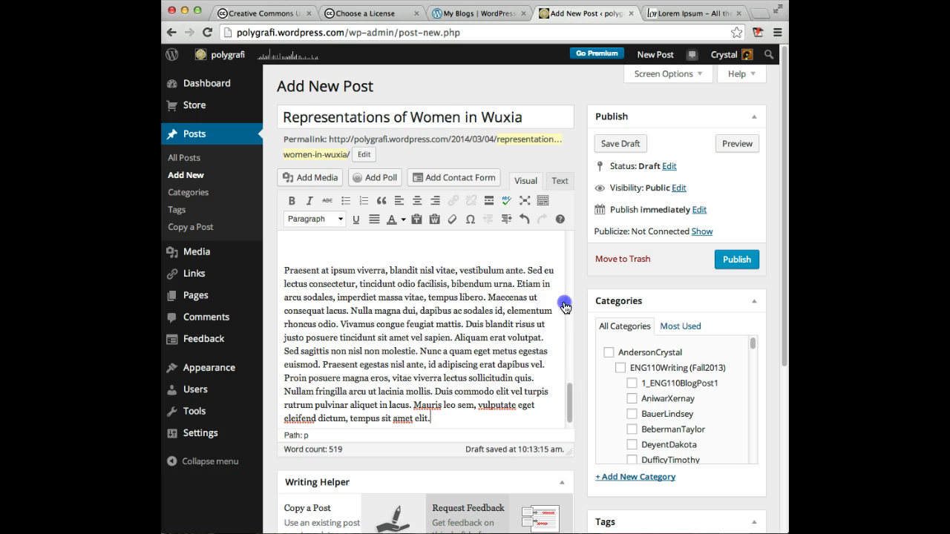
drag(570, 409, 564, 248)
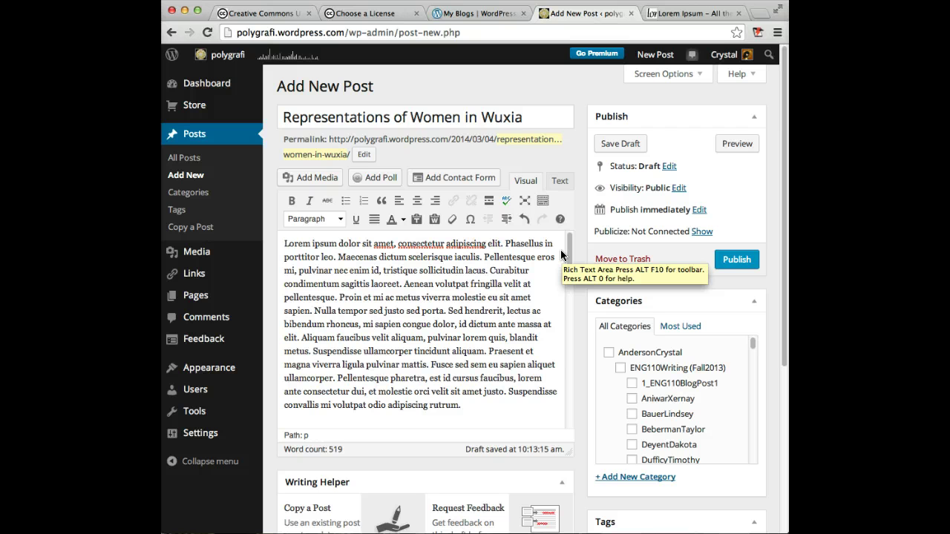
click(478, 307)
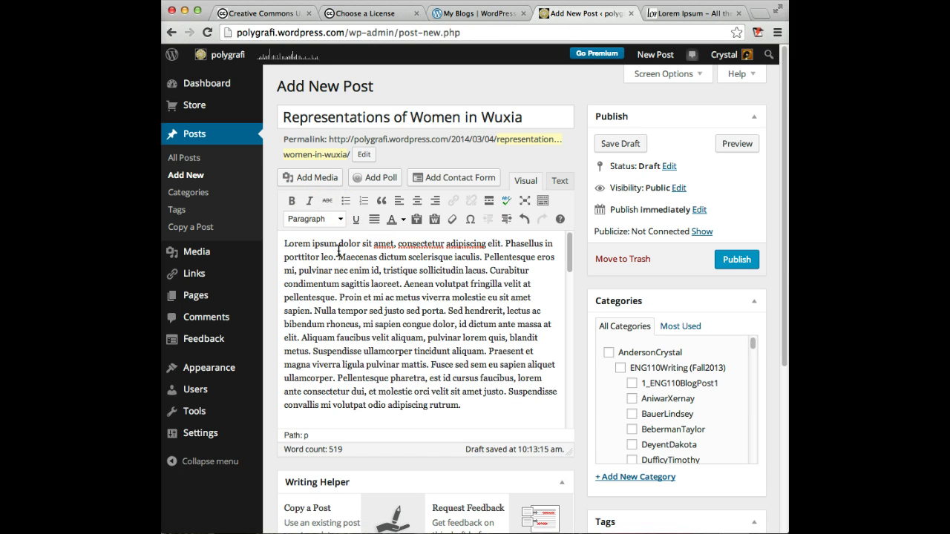
Step: Examine the text colour palette, the paragraph format list and the link settings for the words "Lorem ipsum" without applying any
click(403, 219)
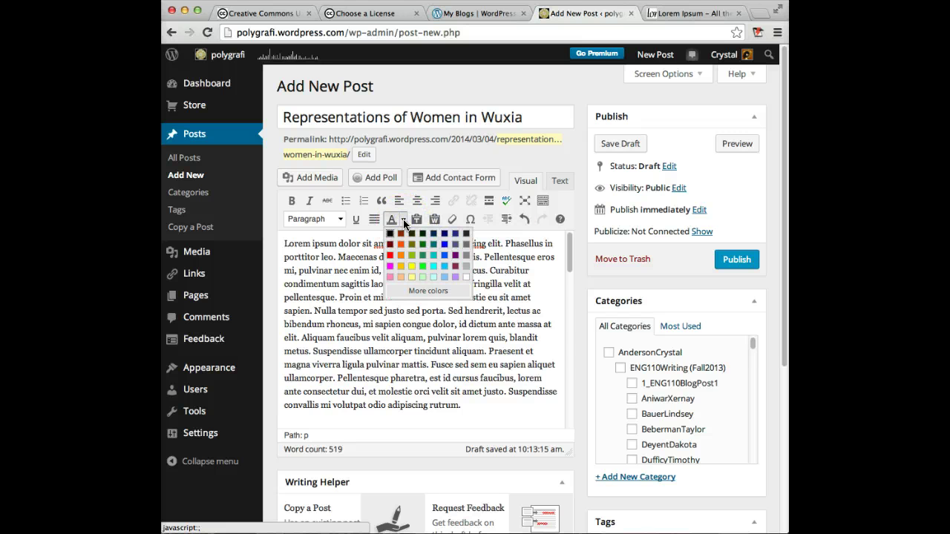
click(403, 220)
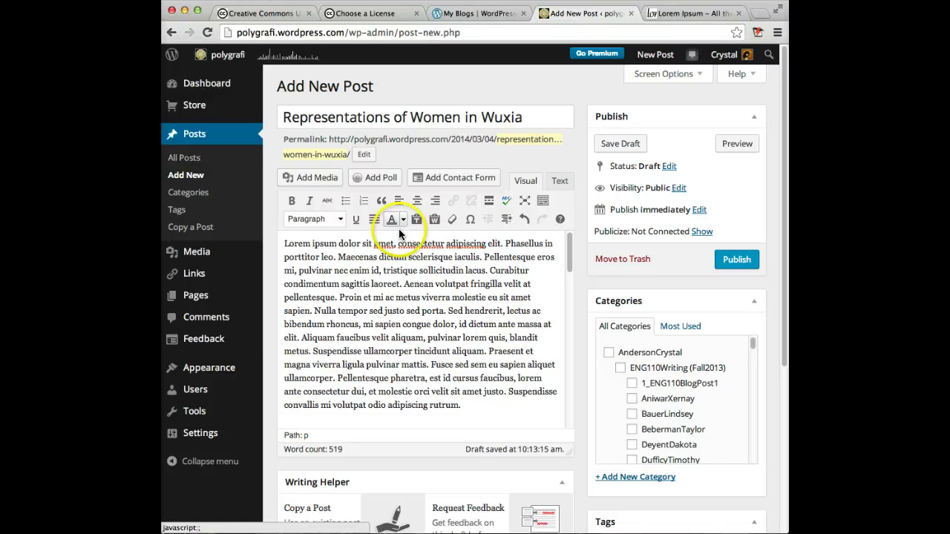
click(341, 220)
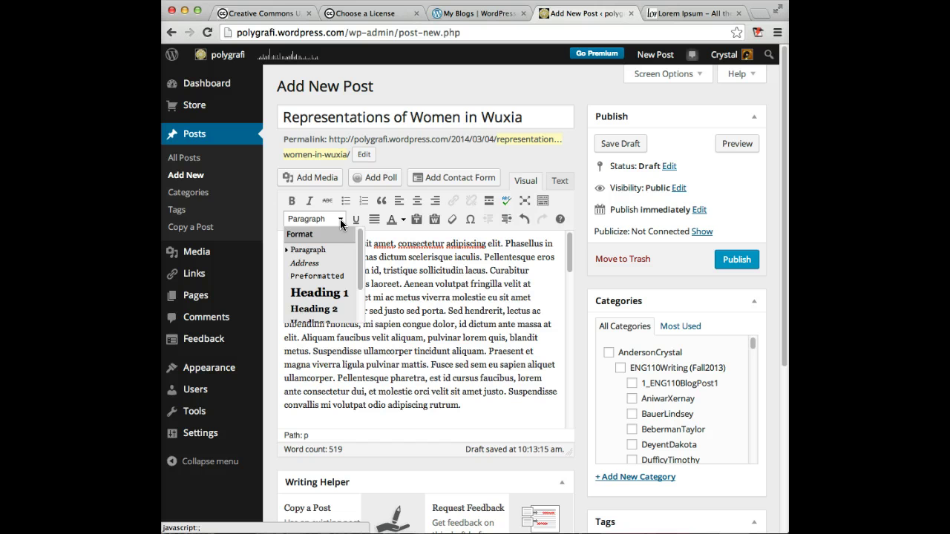
click(390, 263)
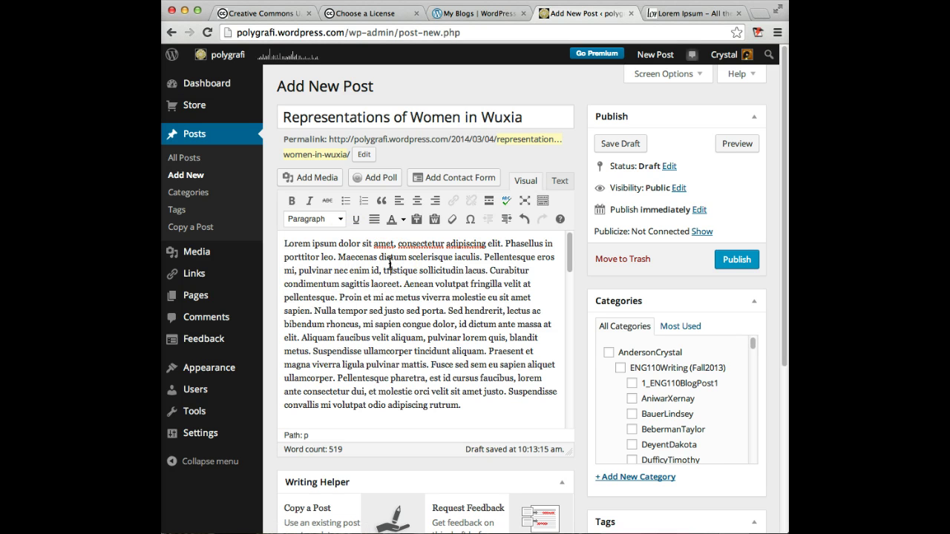
drag(338, 243, 284, 244)
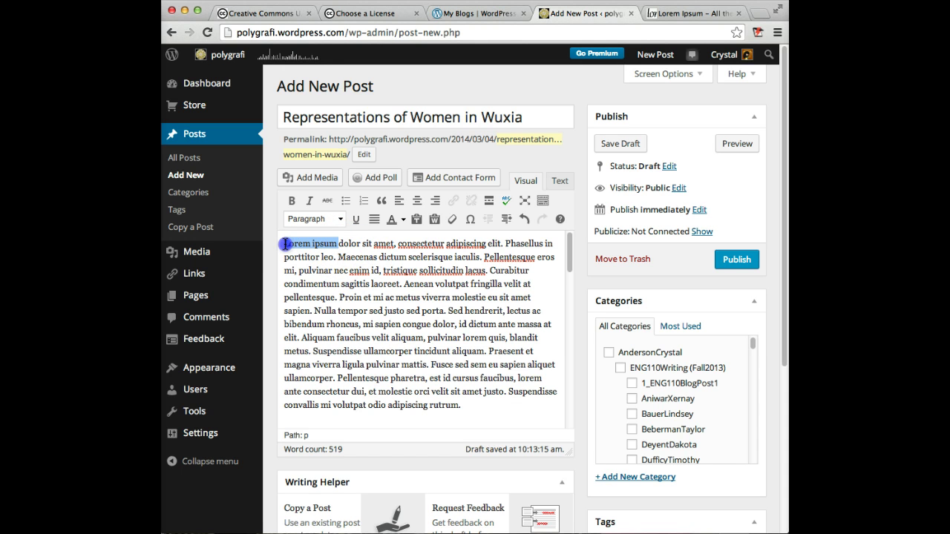
click(452, 202)
click(407, 265)
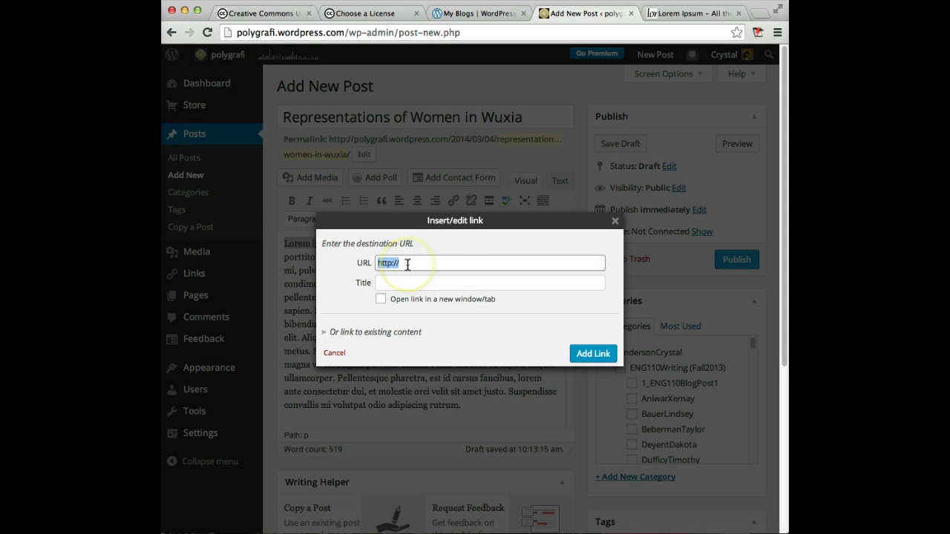
click(591, 356)
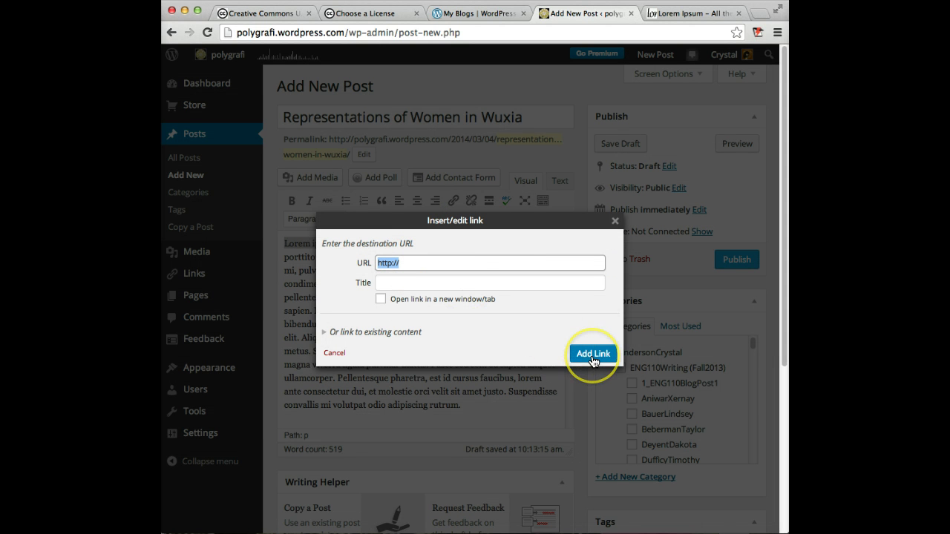
click(615, 225)
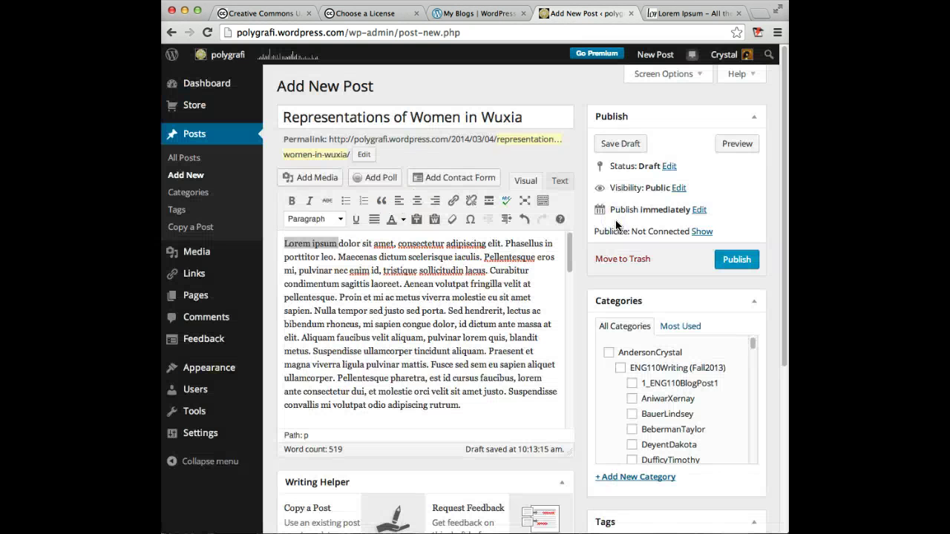
click(446, 270)
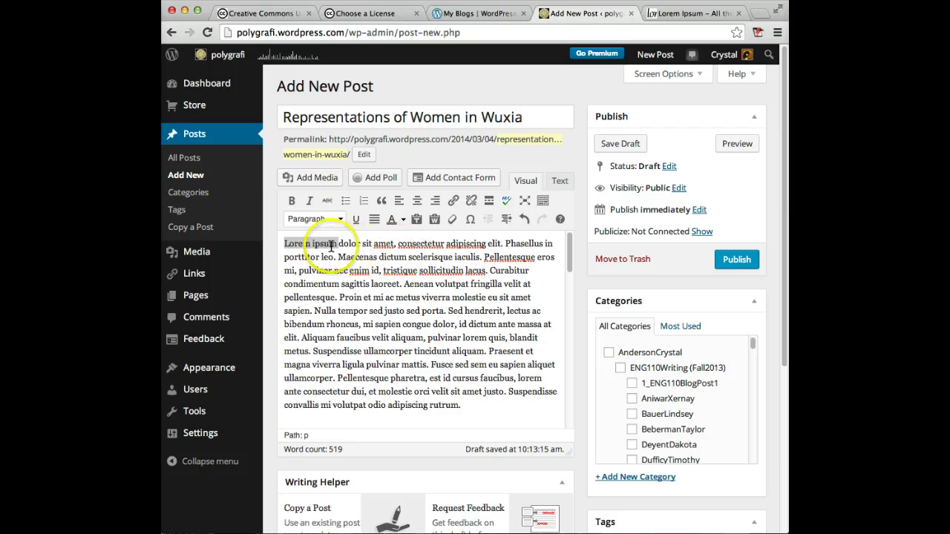
Step: Insert an empty paragraph above the first paragraph of the post body and place the cursor in it
click(282, 243)
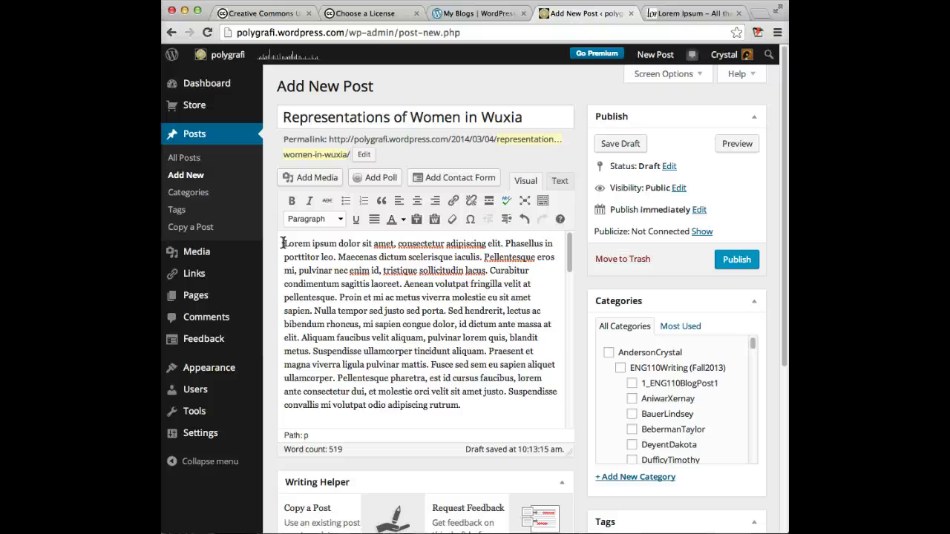
key(Return)
click(284, 237)
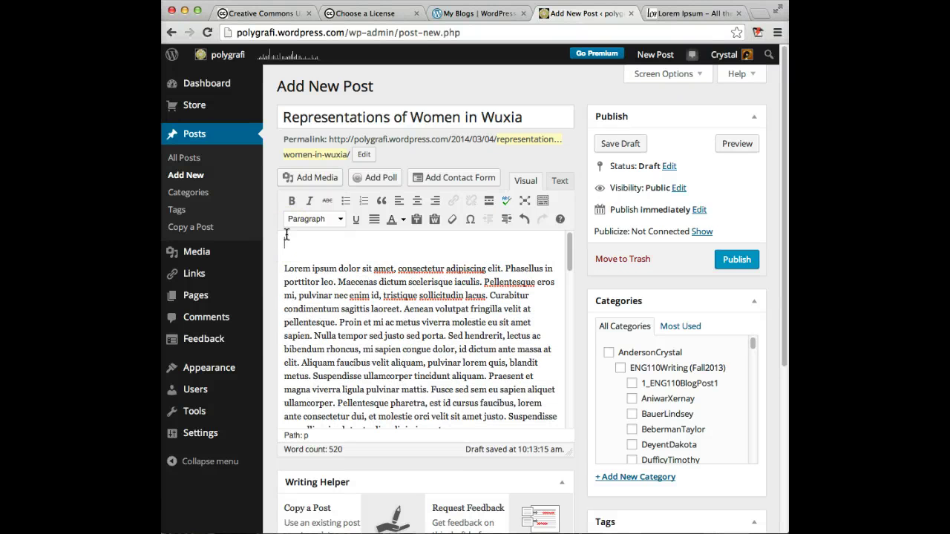
Step: Upload the image yangwomen.jpg from the PEDAGOGICIMAGES folder to the media library for use in the post
click(316, 181)
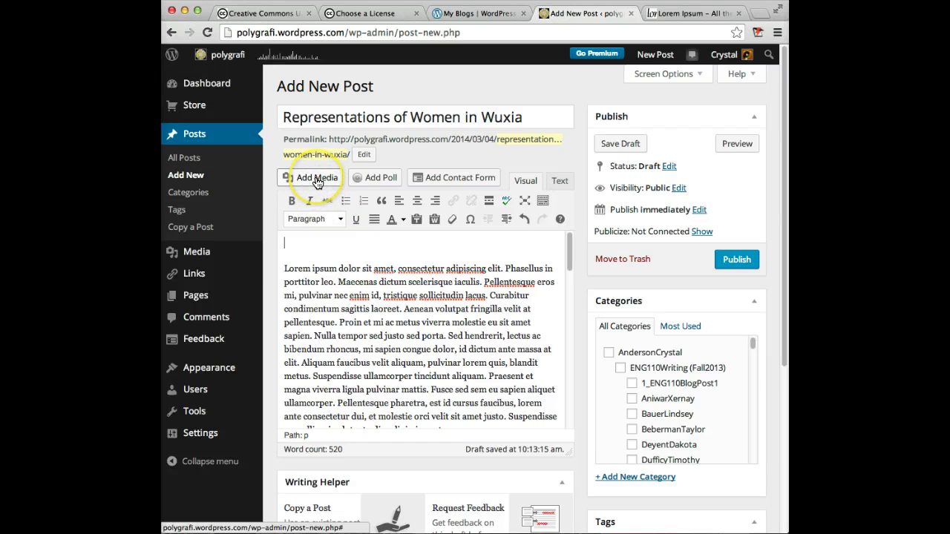
click(317, 182)
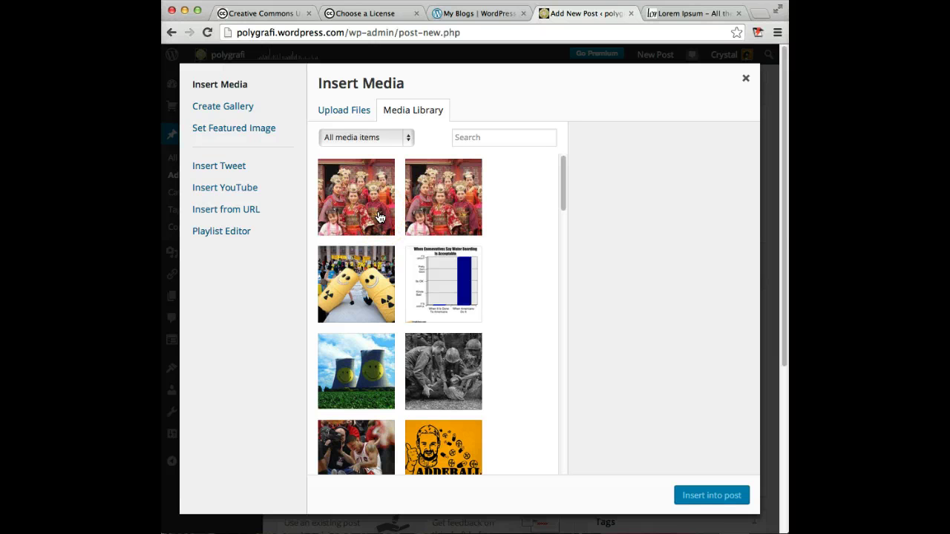
click(349, 111)
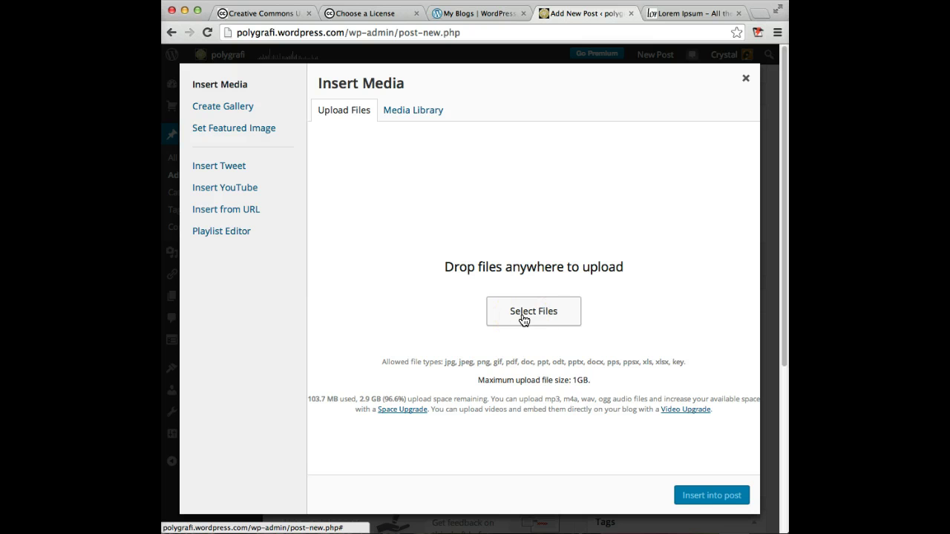
click(523, 318)
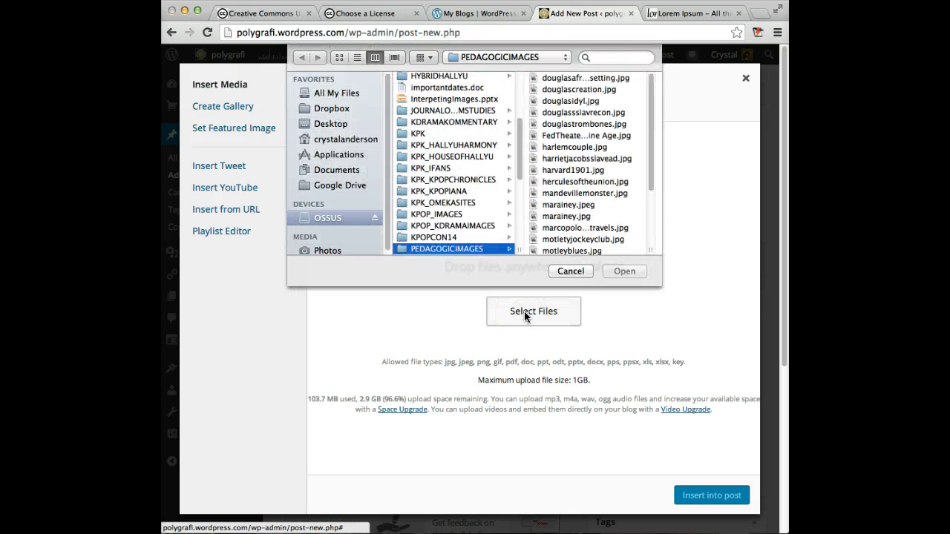
scroll(593, 242, down, 3)
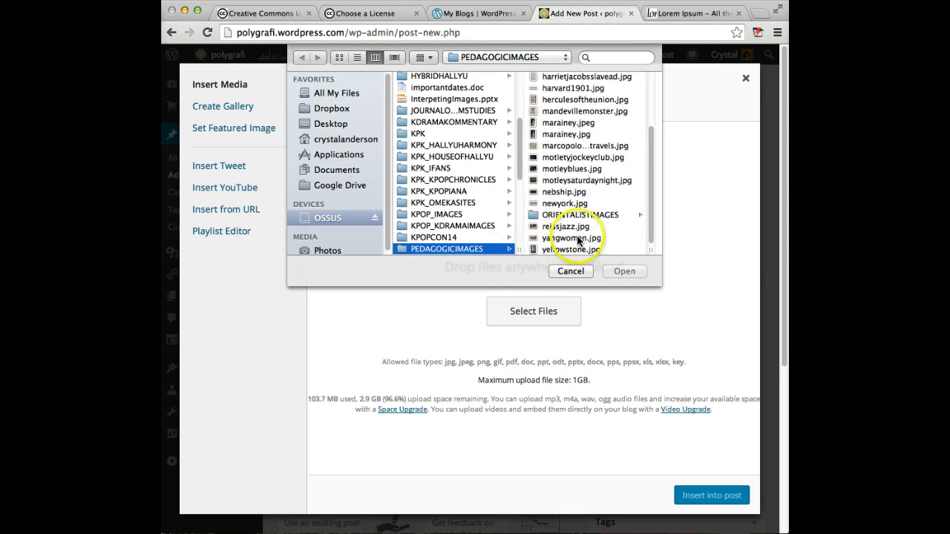
click(577, 239)
click(618, 271)
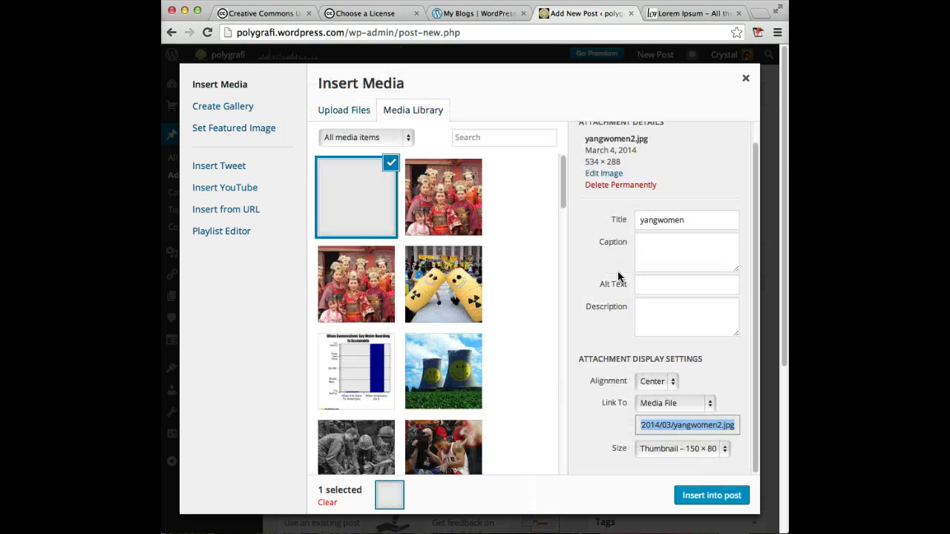
Step: Retitle the uploaded image with the author's surname followed by "_yangwomen" in the attachment details
click(685, 221)
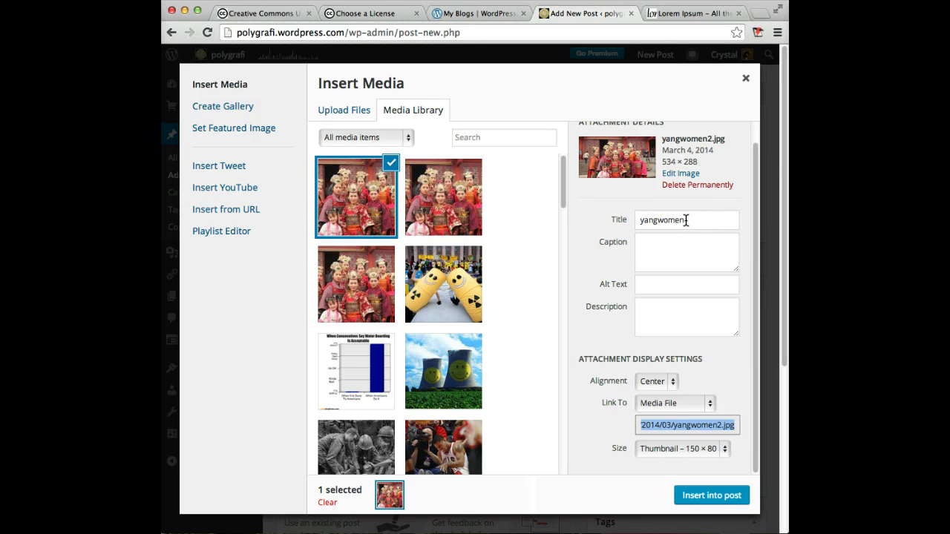
drag(686, 221, 636, 221)
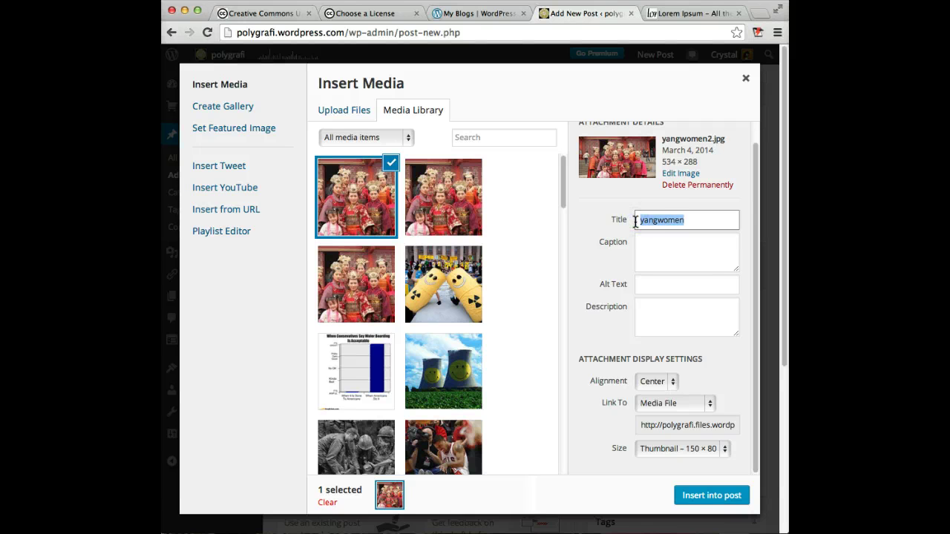
text(Anderson_y)
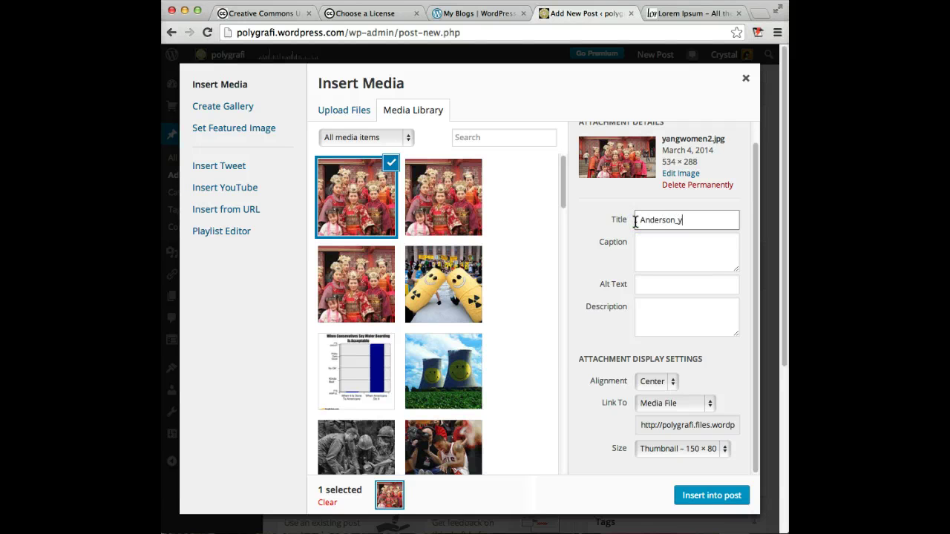
text(angwomen)
click(659, 310)
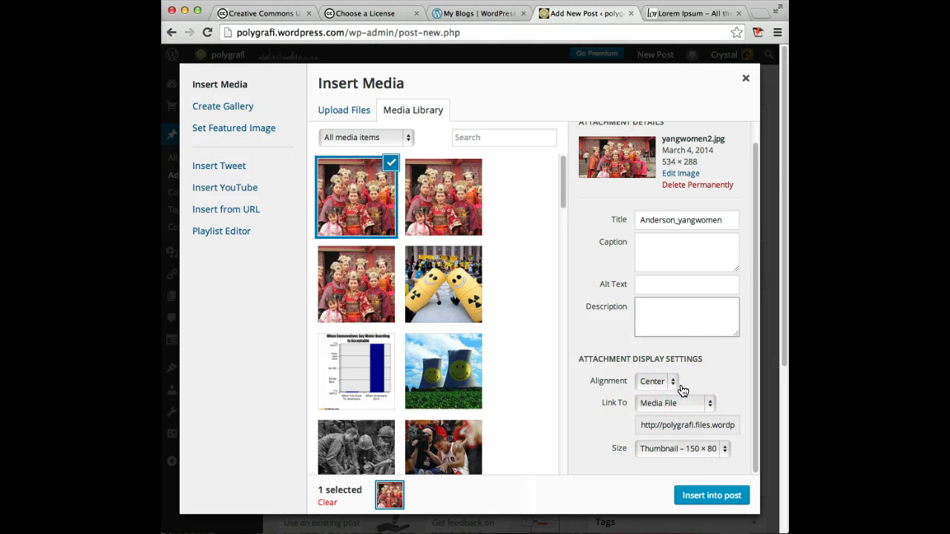
Step: Set the image's display size to Full Size – 534 × 288 and insert it into the post
click(725, 450)
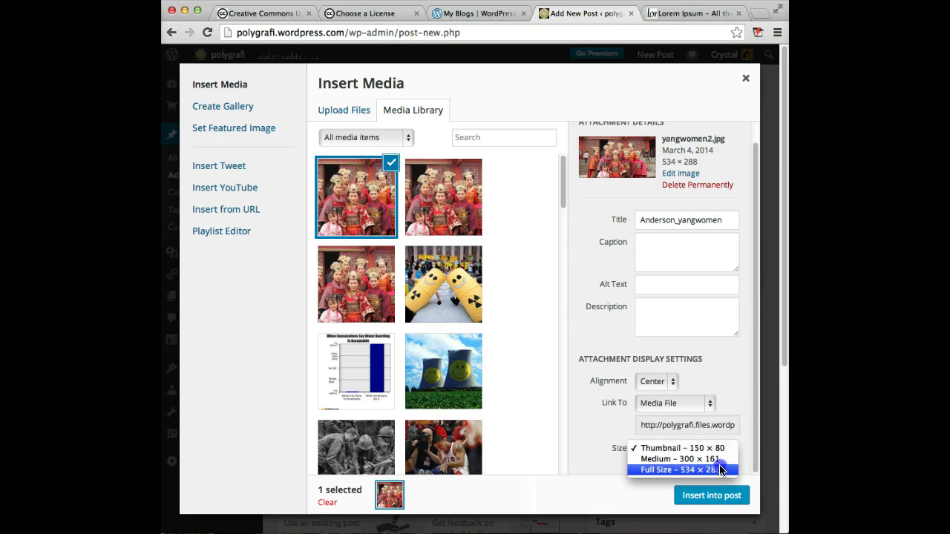
click(719, 469)
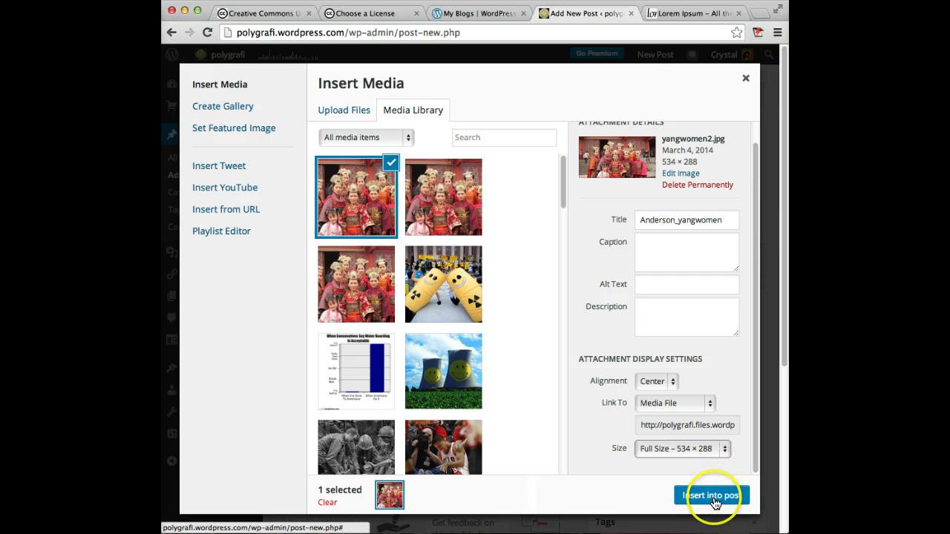
click(714, 502)
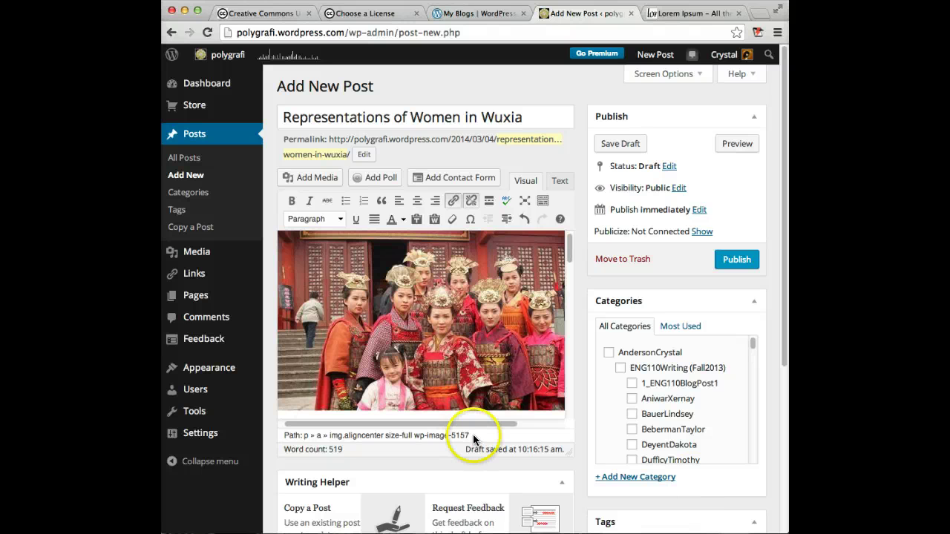
Step: Caption the inserted image "Female characters of Young Warriors" in its image settings and update it
click(315, 268)
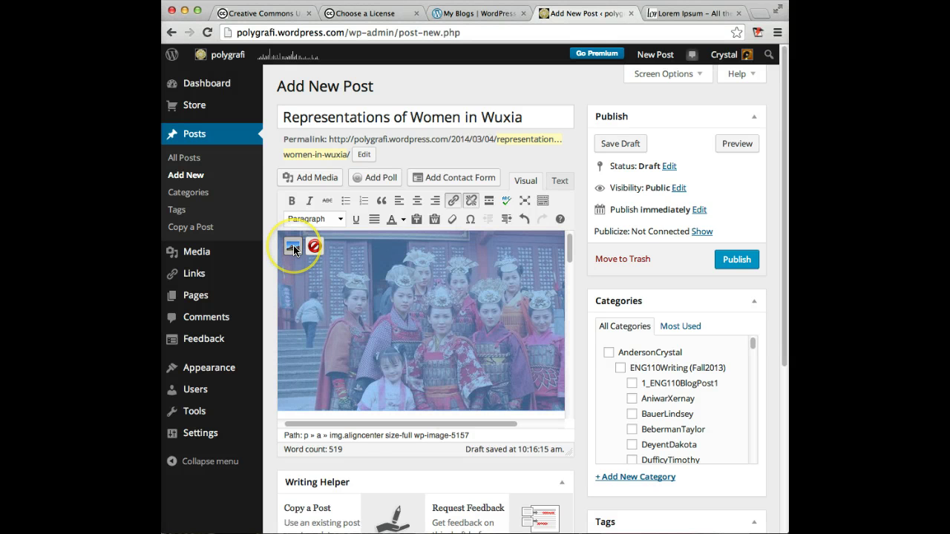
click(293, 249)
click(395, 278)
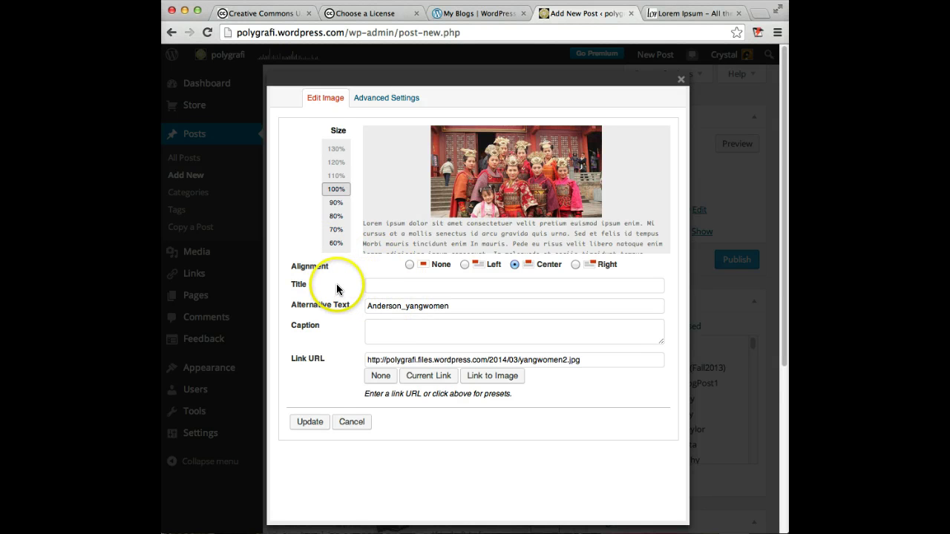
click(383, 324)
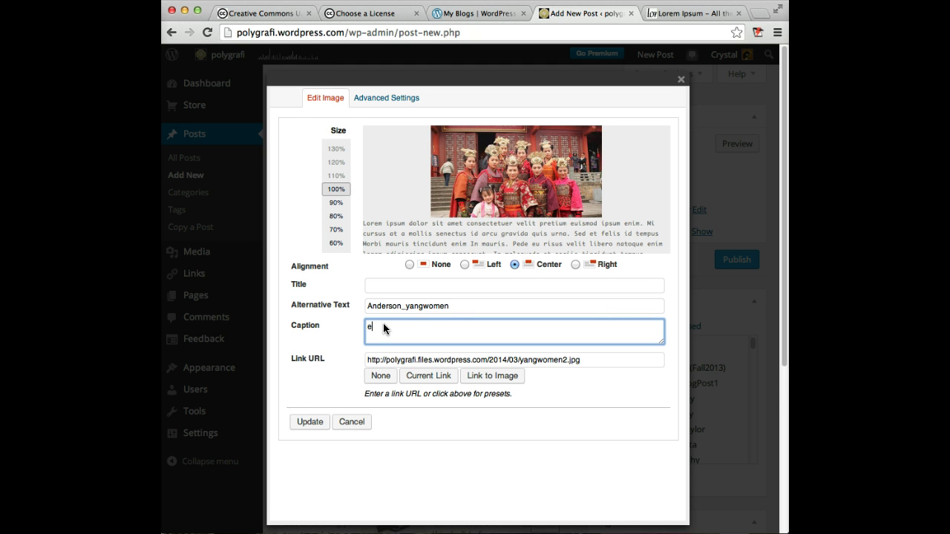
text(Female characters of Young Warriors)
click(308, 423)
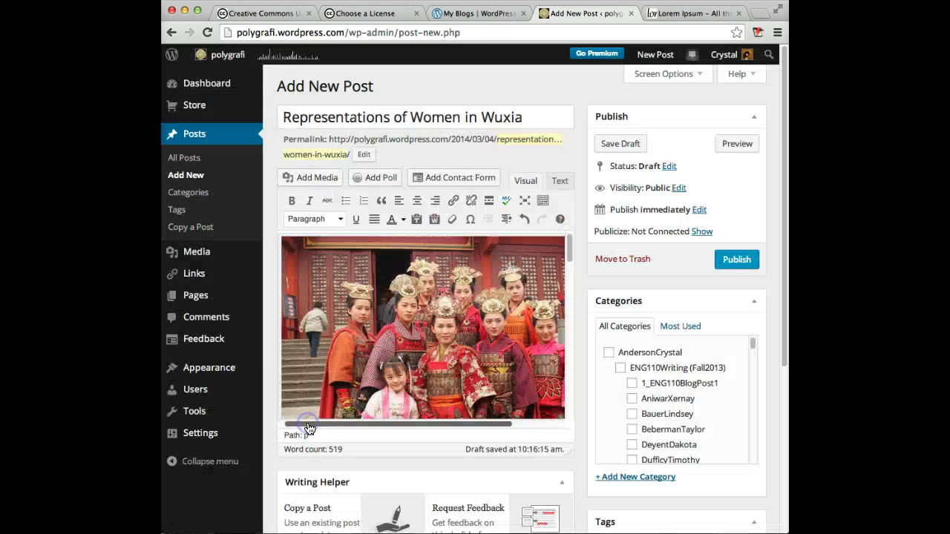
Step: Place the cursor in the empty line below the first body paragraph and open the YouTube video insertion
scroll(419, 395, down, 2)
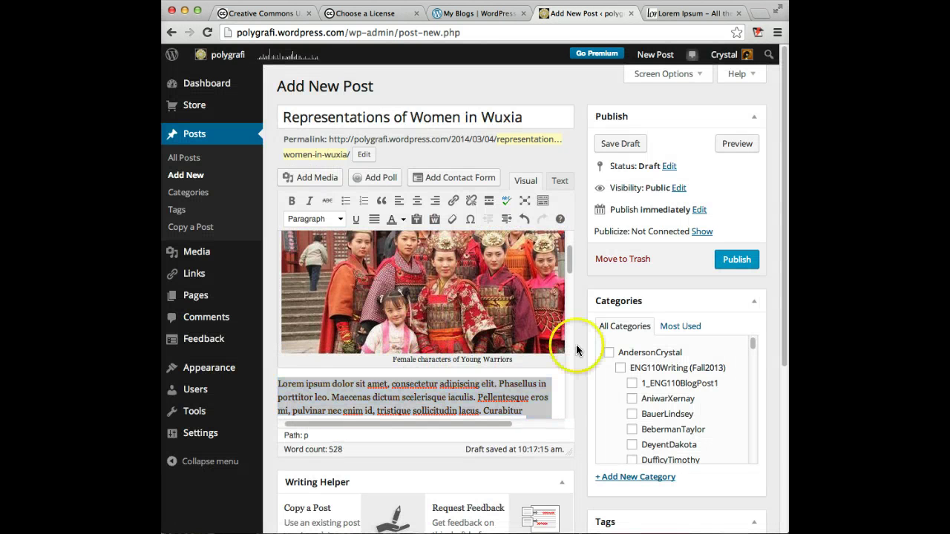
scroll(532, 353, down, 5)
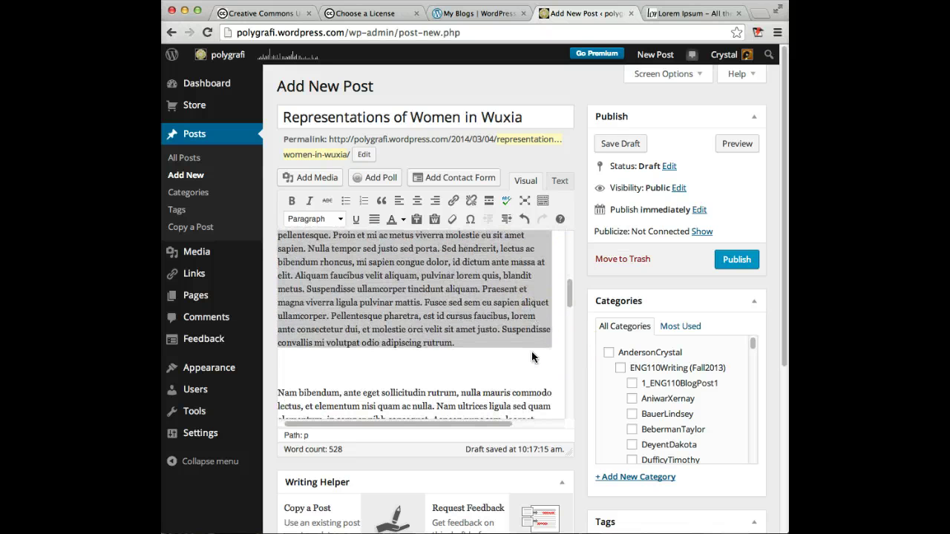
scroll(532, 351, down, 1)
click(325, 353)
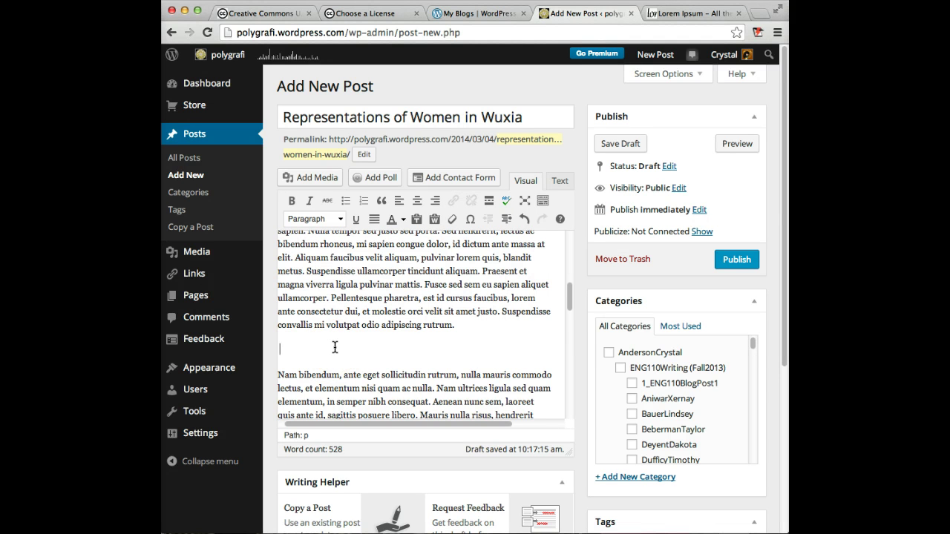
click(311, 178)
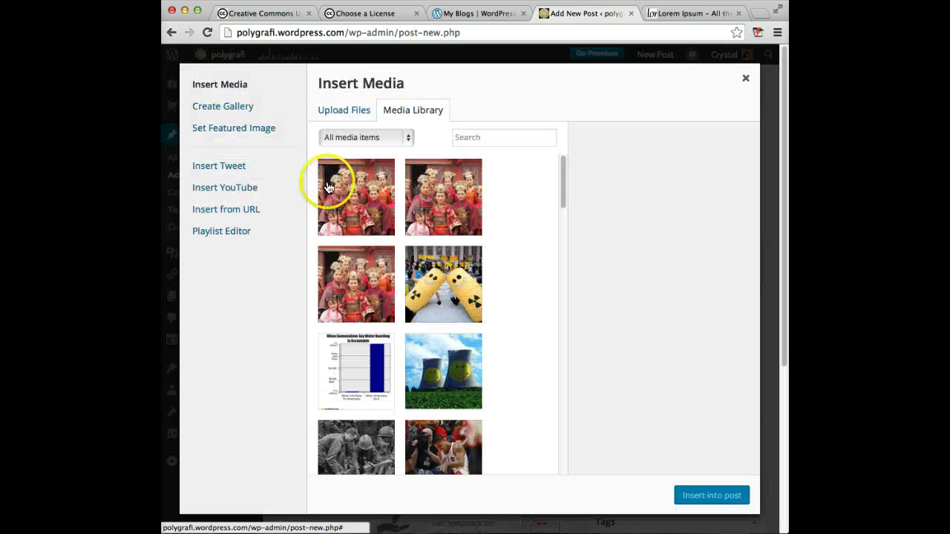
click(229, 194)
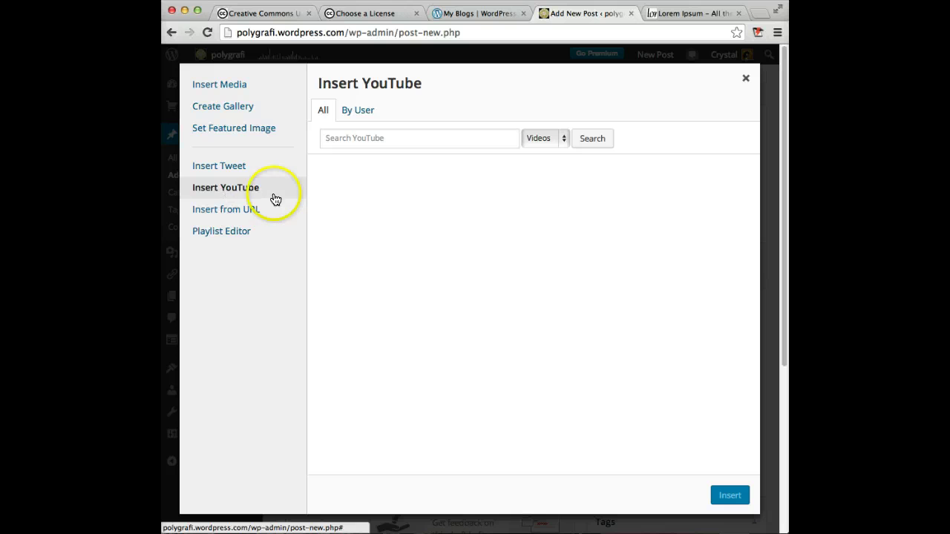
Step: Search YouTube for "young warrior clan" and insert the video "Young Warriors of the Yang Clan Trailer" into the post
click(364, 137)
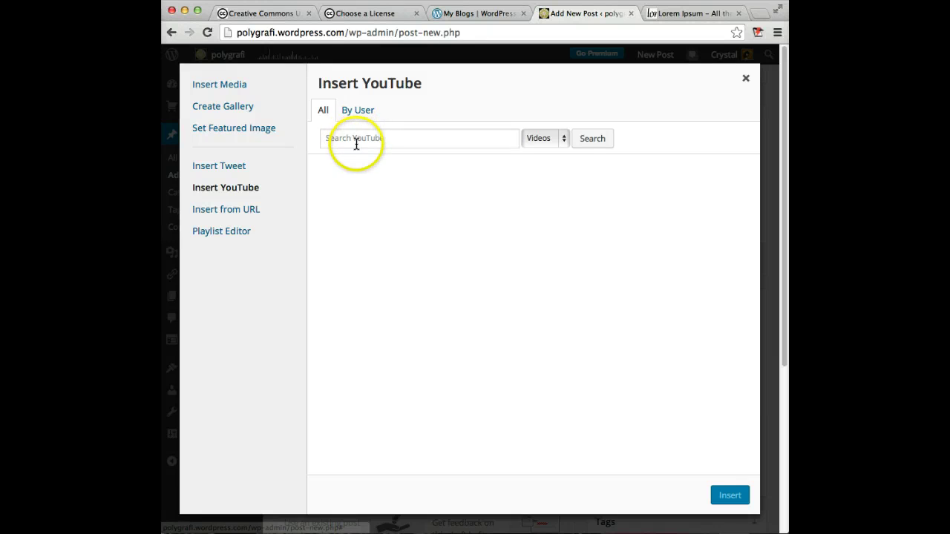
click(353, 137)
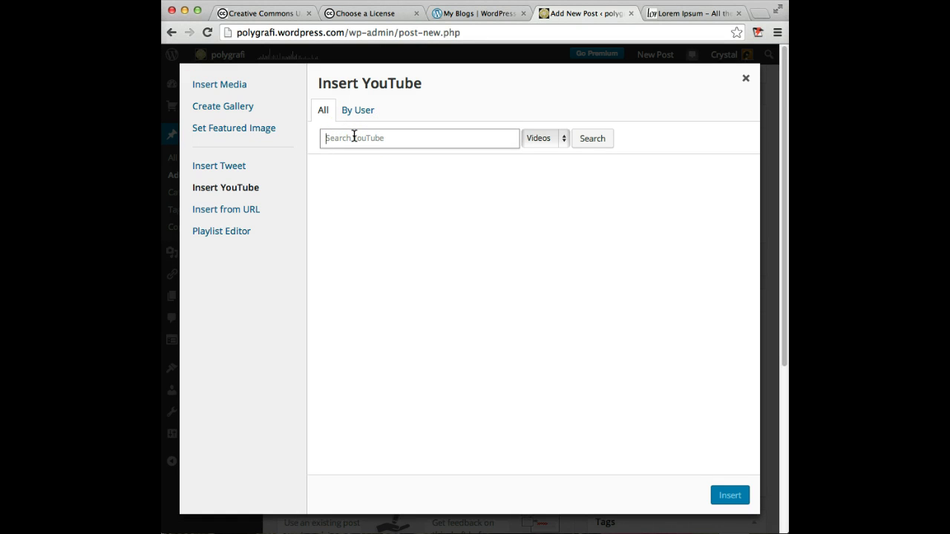
text(young warrior clan)
click(594, 141)
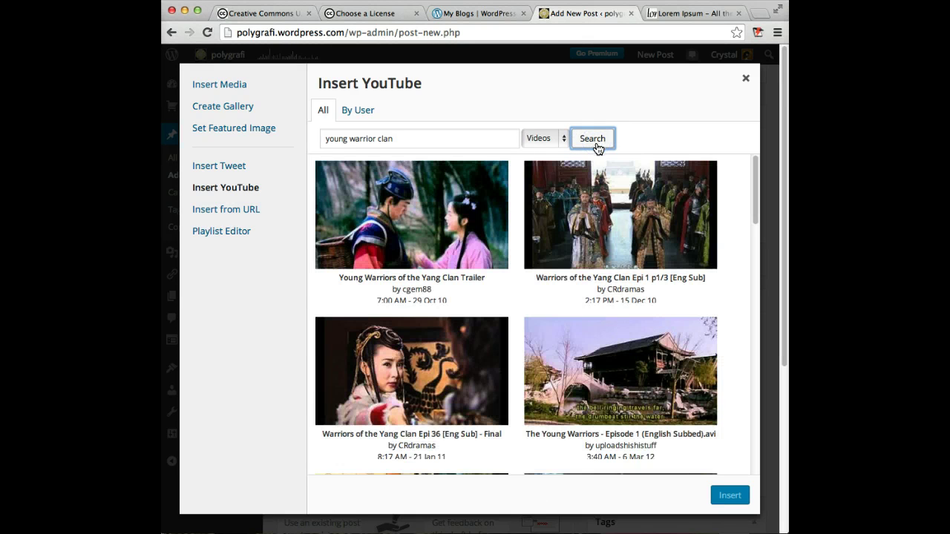
click(476, 238)
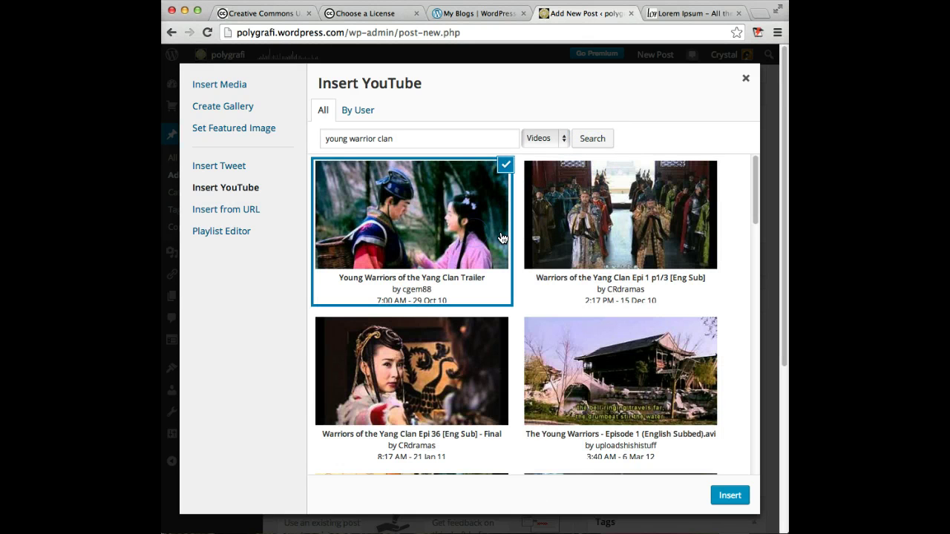
click(737, 497)
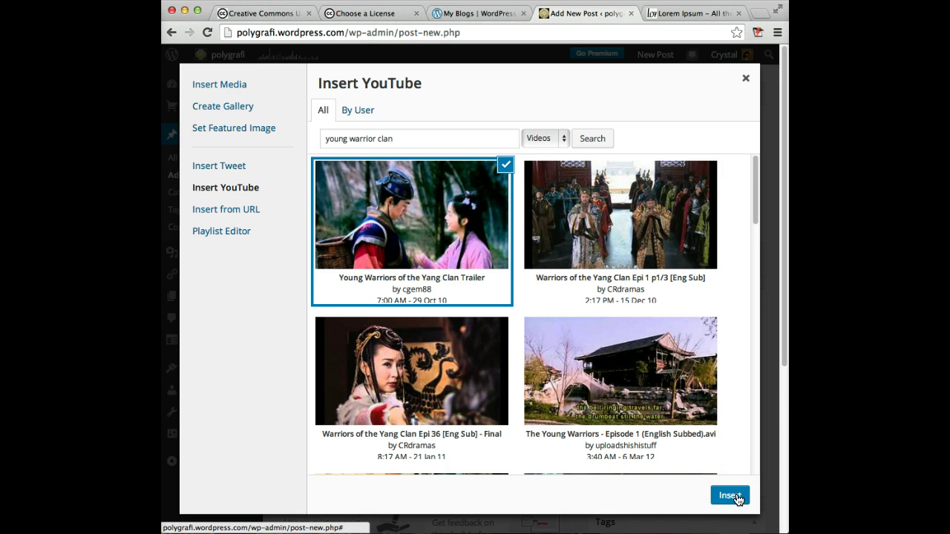
click(730, 496)
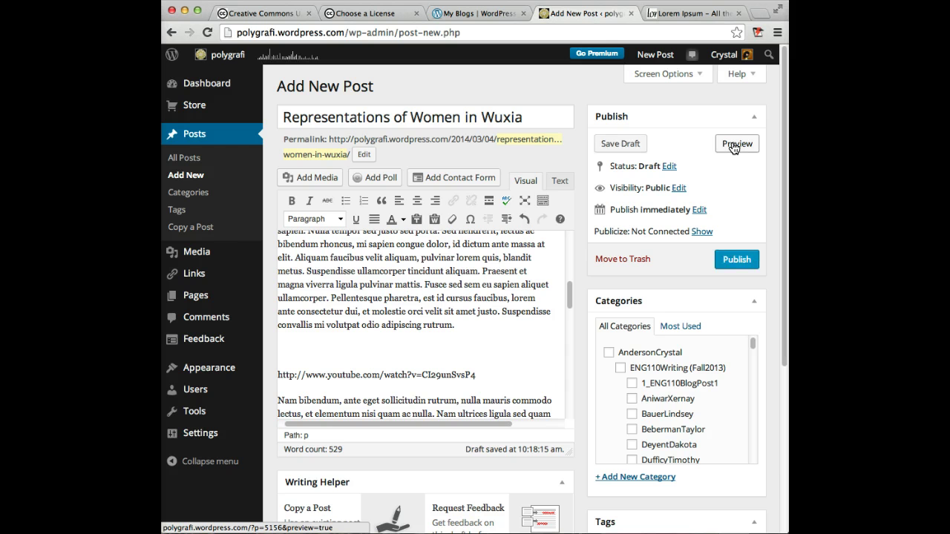
Step: Preview the draft post to check the captioned image and the embedded video, and return to the post editor
click(734, 146)
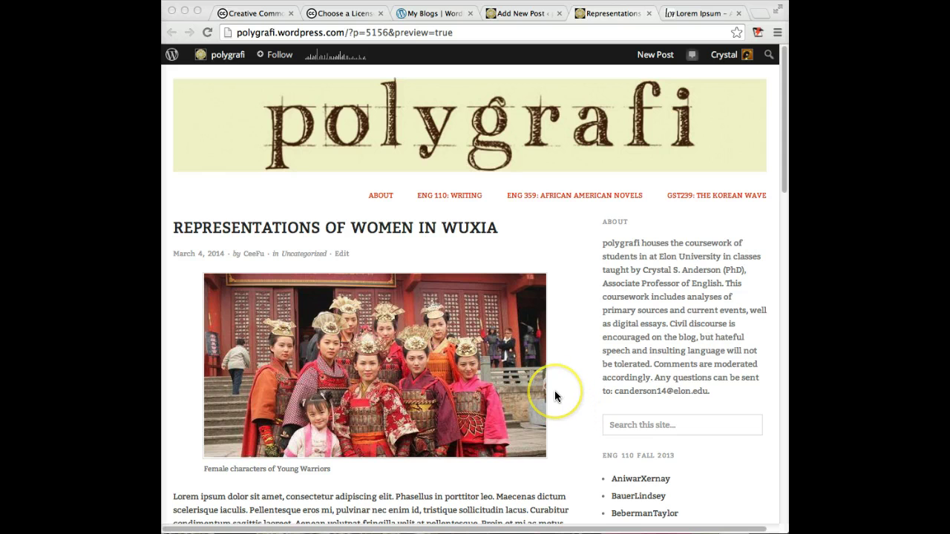
scroll(555, 391, down, 8)
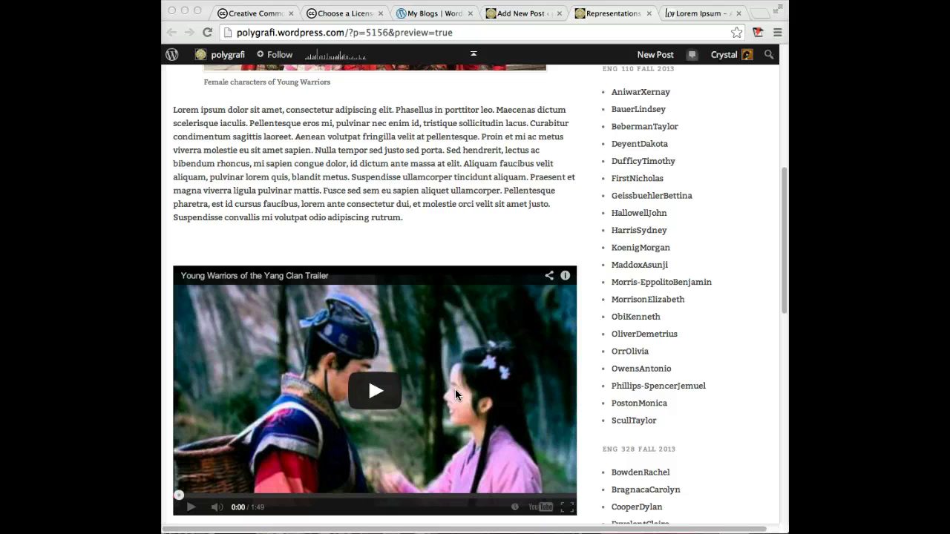
click(524, 15)
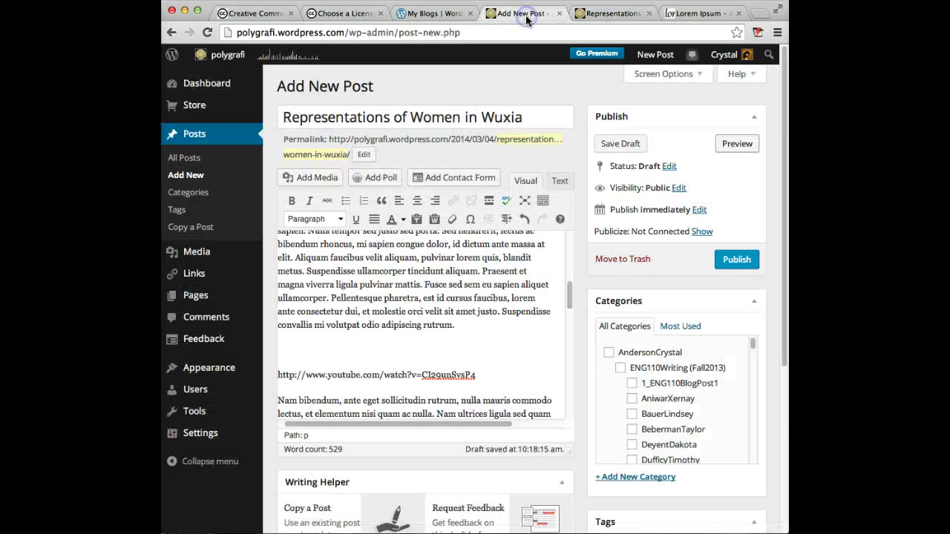
Step: Show the post body as HTML text and add two line breaks after its last paragraph
drag(569, 290, 569, 405)
click(561, 181)
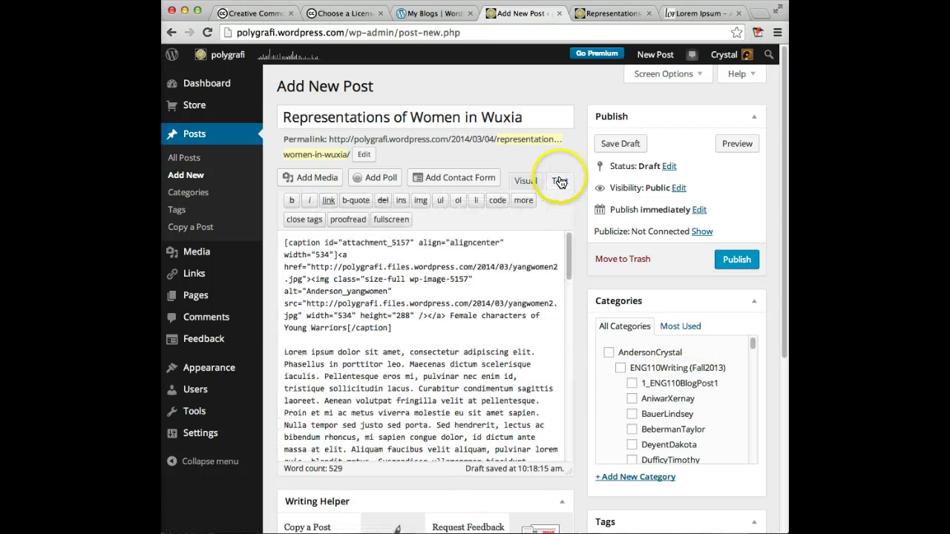
drag(567, 246, 552, 448)
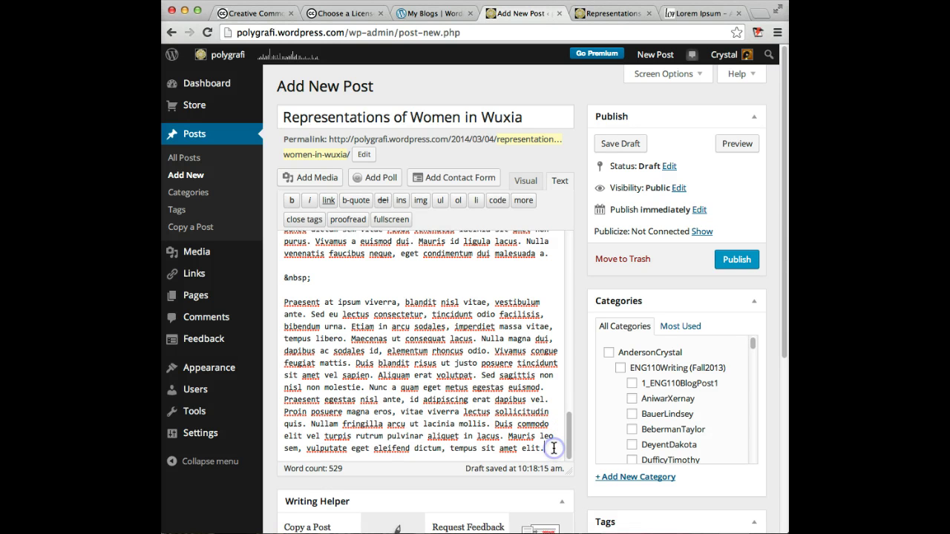
key(Return)
key(Return)
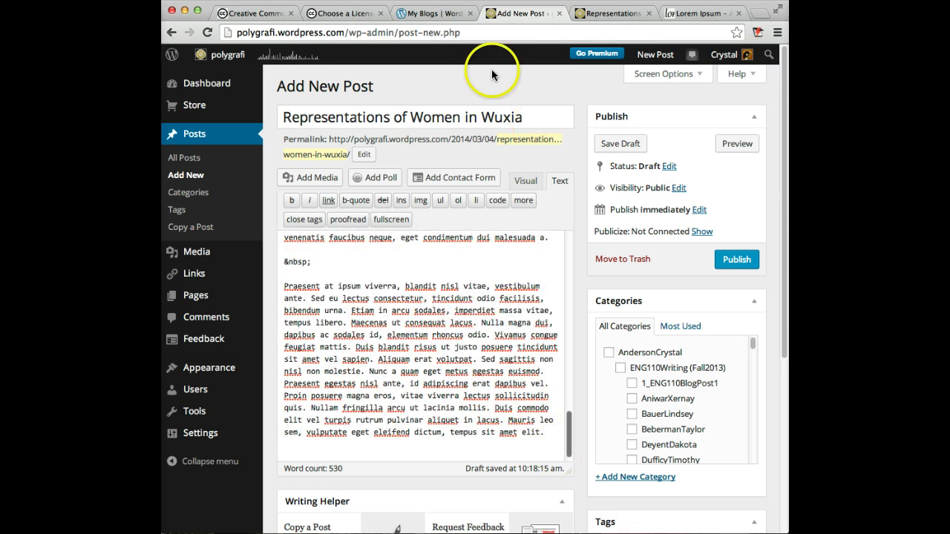
Step: In the Creative Commons license chooser, disallow commercial uses of the work and copy the license's HTML code
click(339, 14)
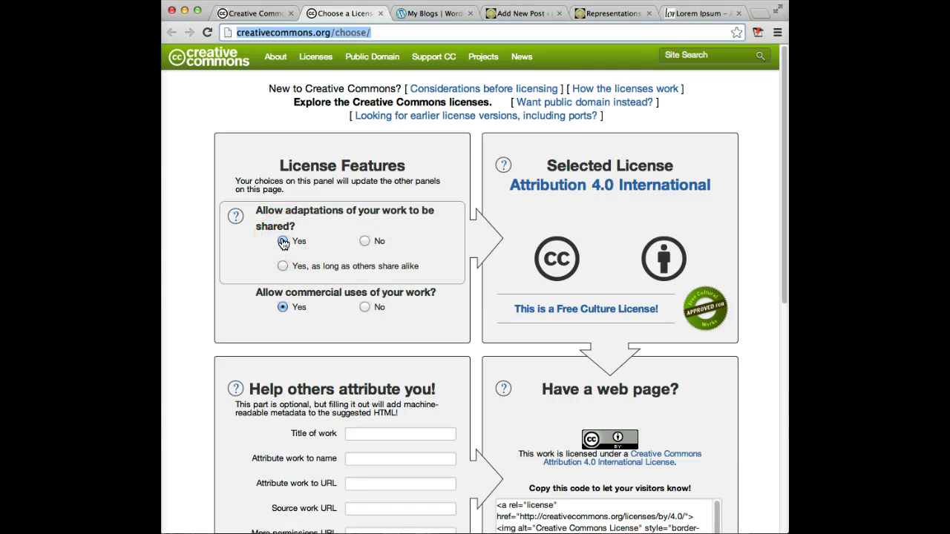
click(364, 308)
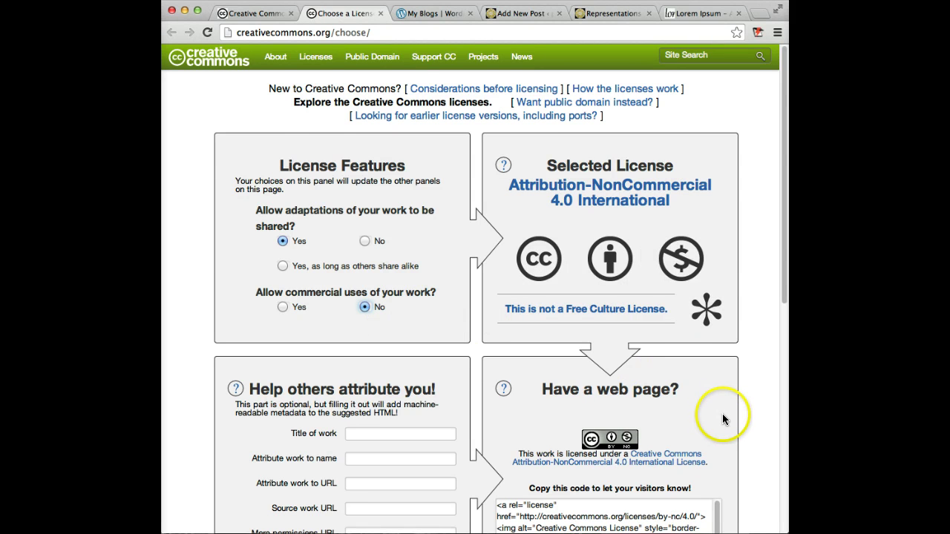
scroll(722, 413, down, 4)
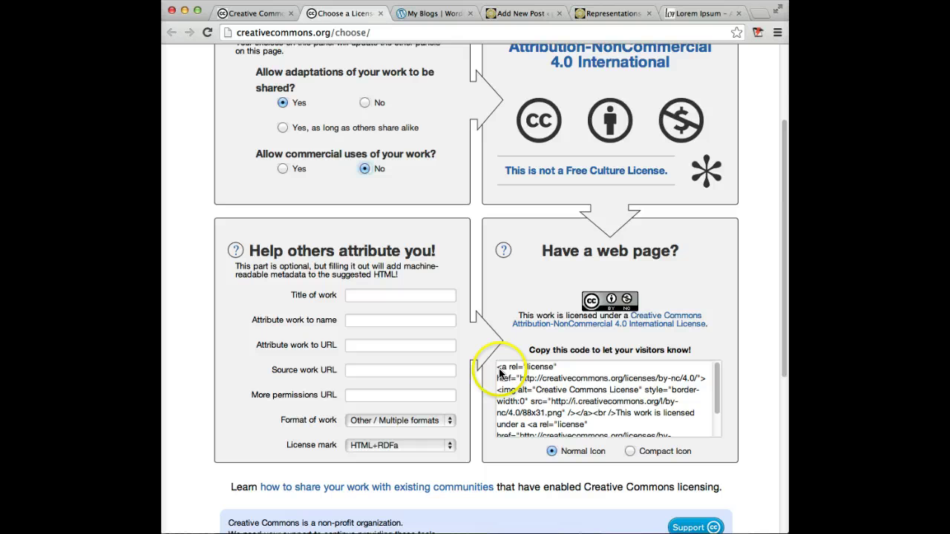
click(536, 389)
key(super+c)
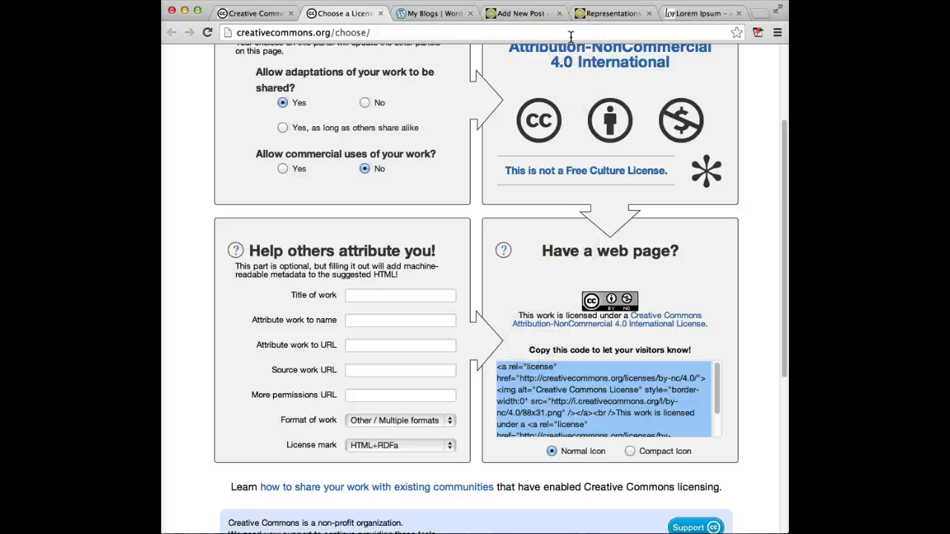
Step: Paste the license code at the end of the post's HTML text and return to the visual view
click(528, 13)
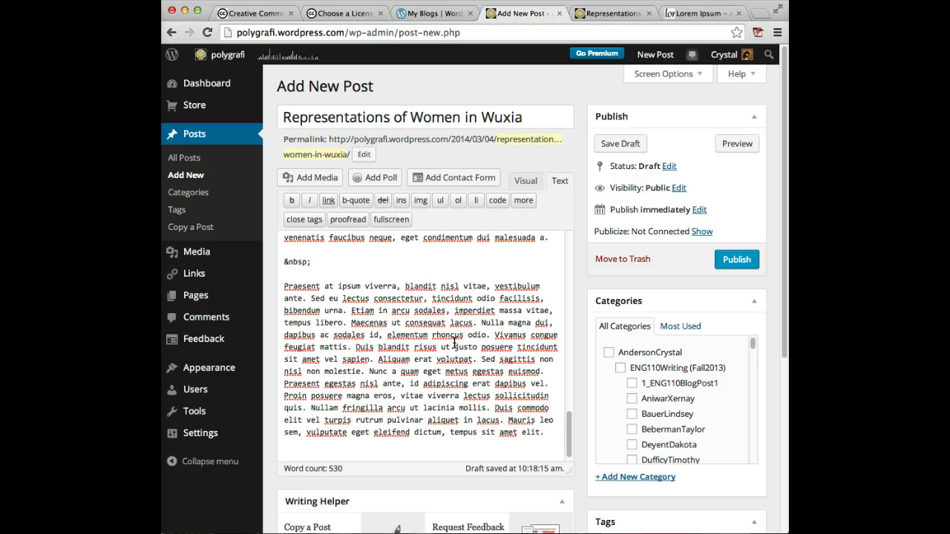
key(super+v)
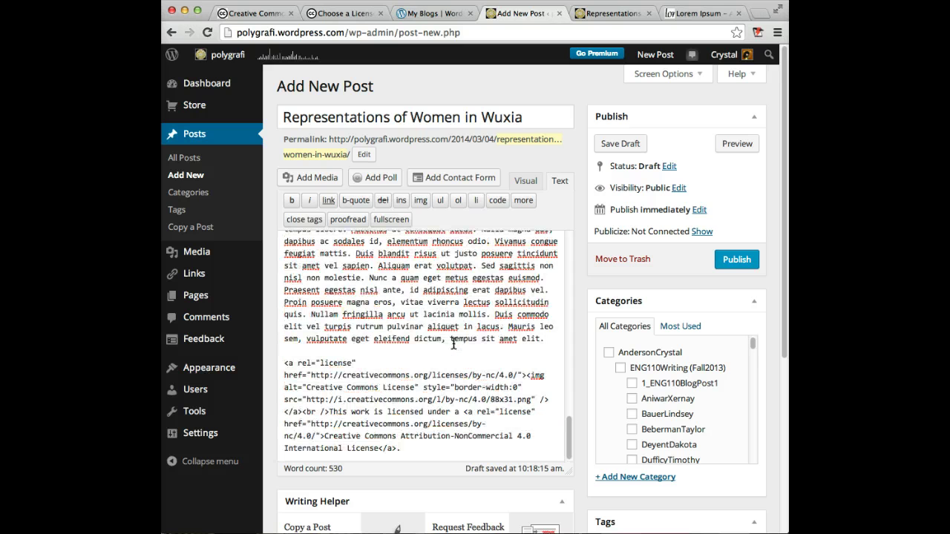
click(525, 182)
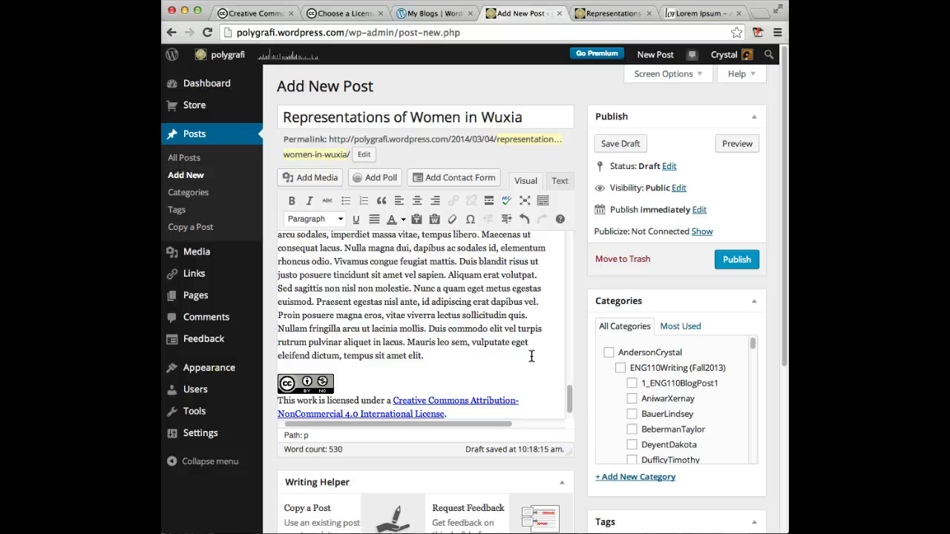
Step: Examine the post's category list, tag field and featured image option on the post editing page
click(506, 202)
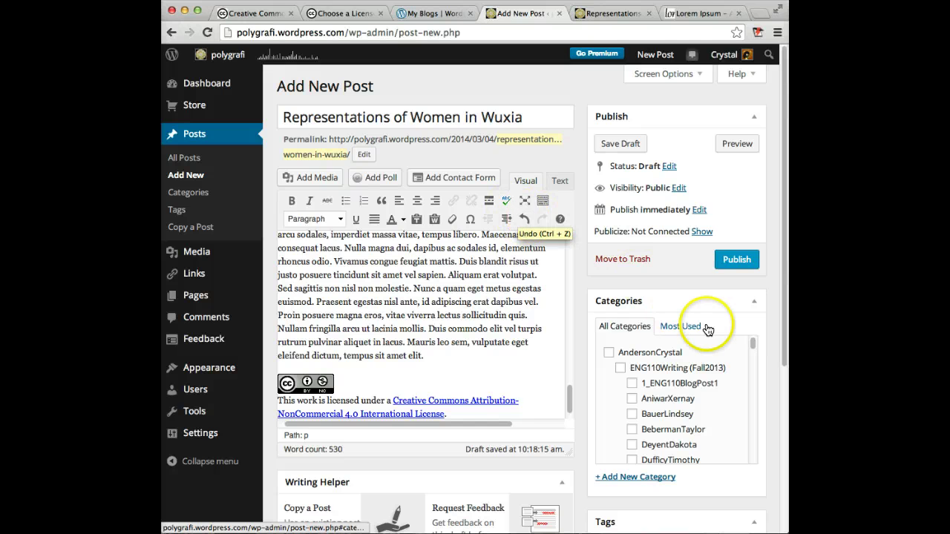
scroll(731, 324, down, 1)
scroll(731, 324, down, 1)
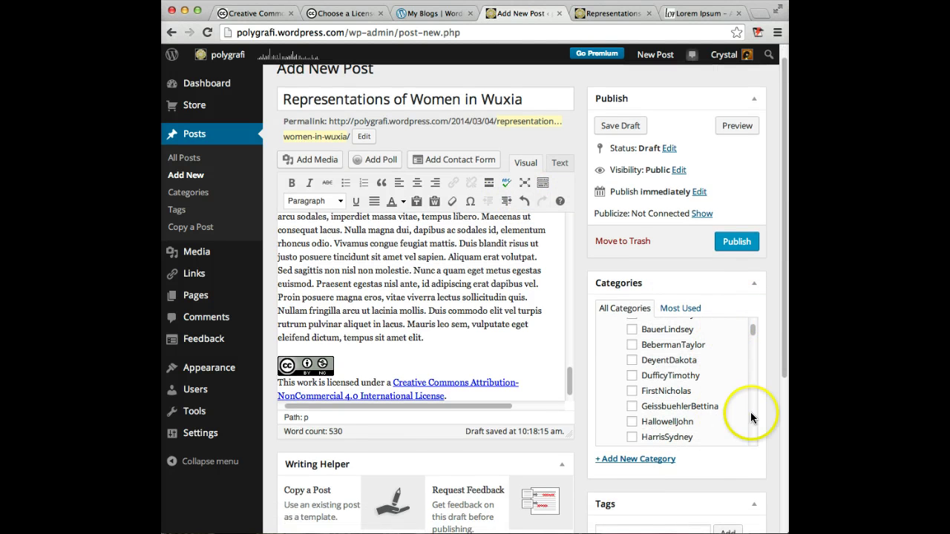
scroll(763, 430, down, 2)
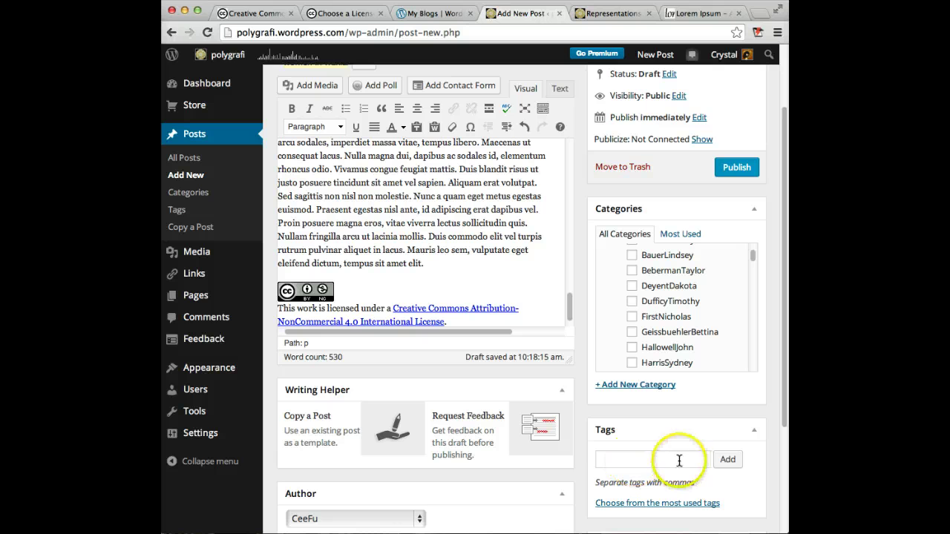
click(755, 458)
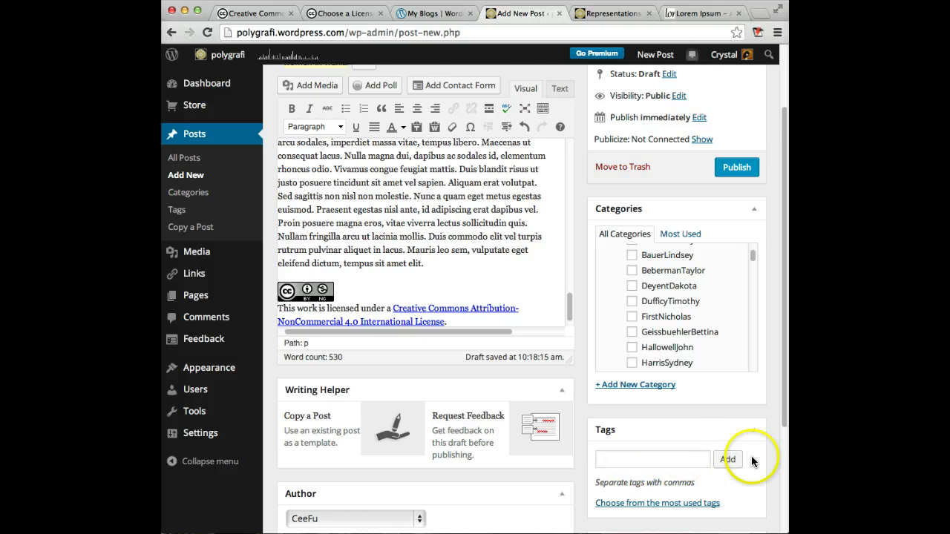
scroll(757, 459, down, 3)
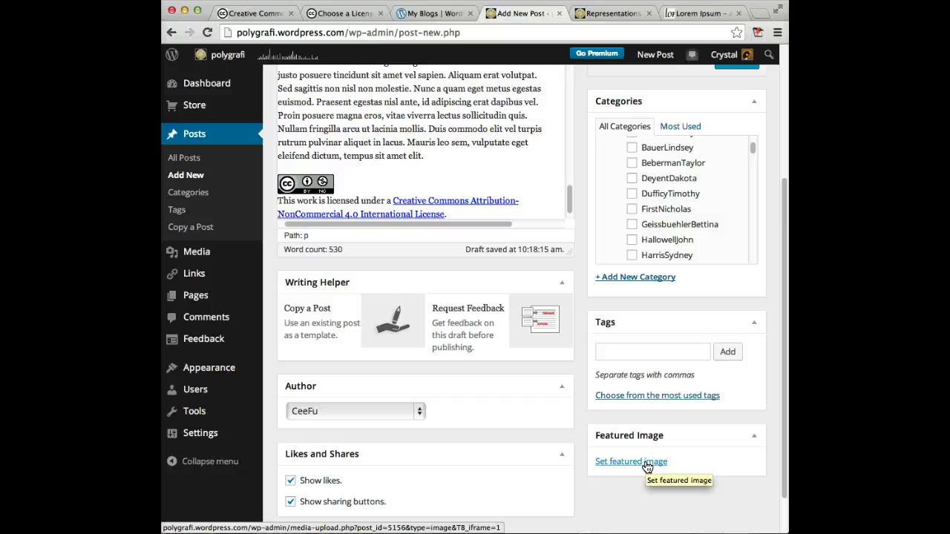
Step: Assign the post to the top-level category bearing the author's name and publish it
scroll(647, 466, up, 8)
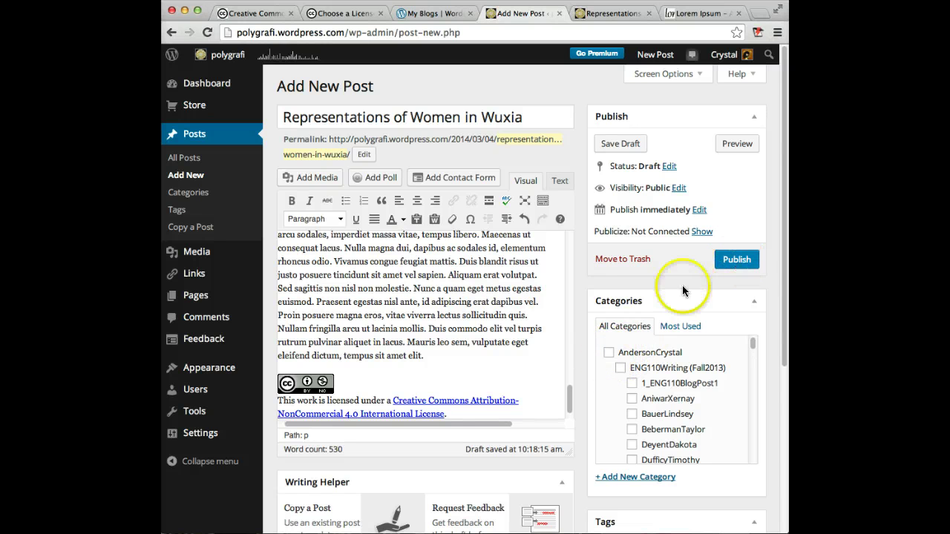
click(609, 353)
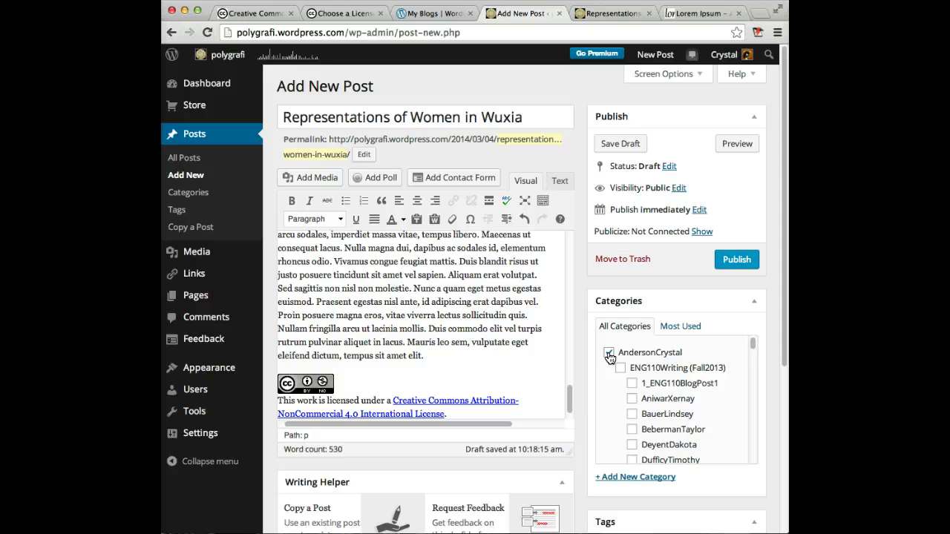
click(735, 260)
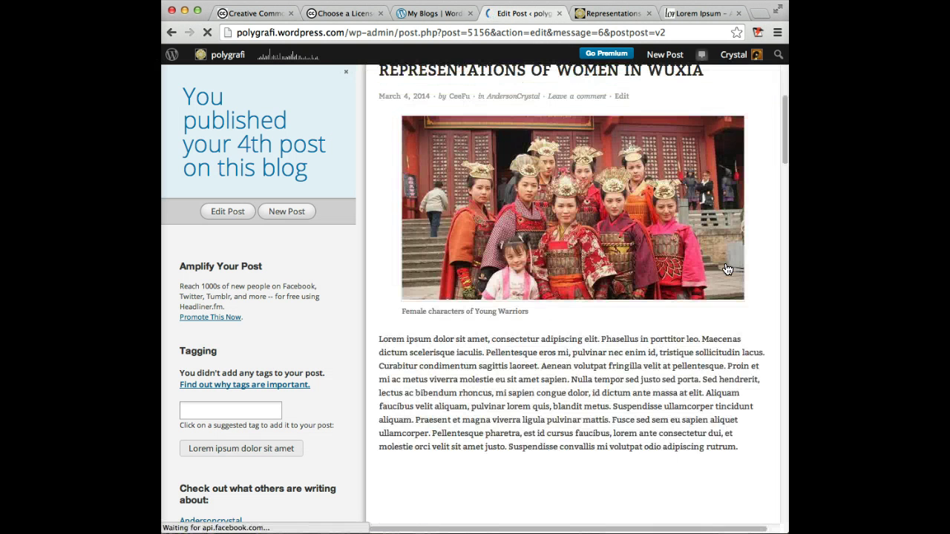
Step: Review the published post's title, captioned image, embedded video and body paragraphs
scroll(723, 259, up, 2)
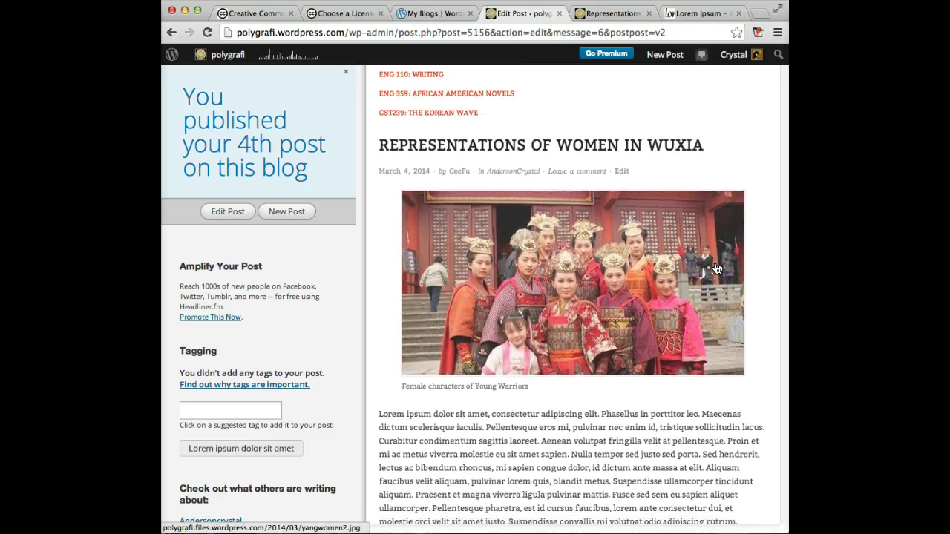
scroll(716, 269, down, 1)
scroll(716, 269, down, 8)
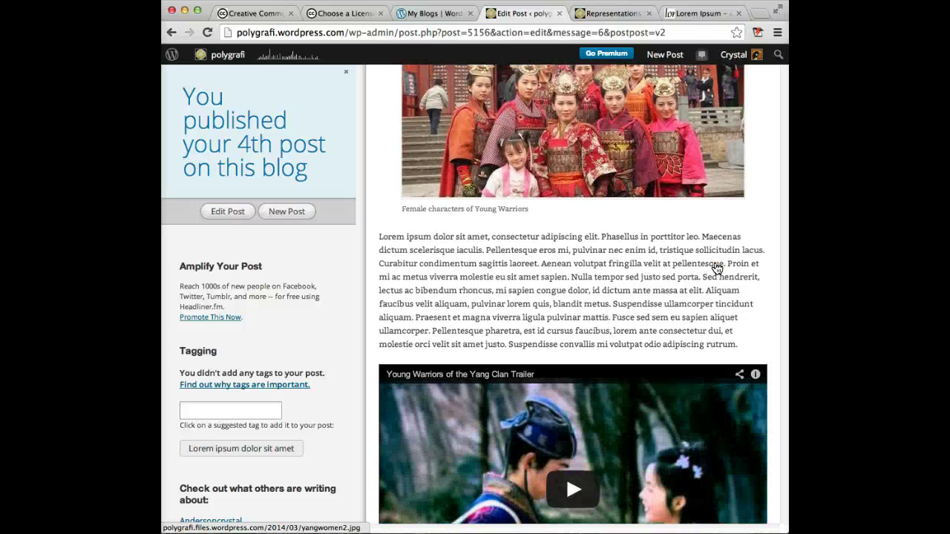
scroll(716, 268, down, 11)
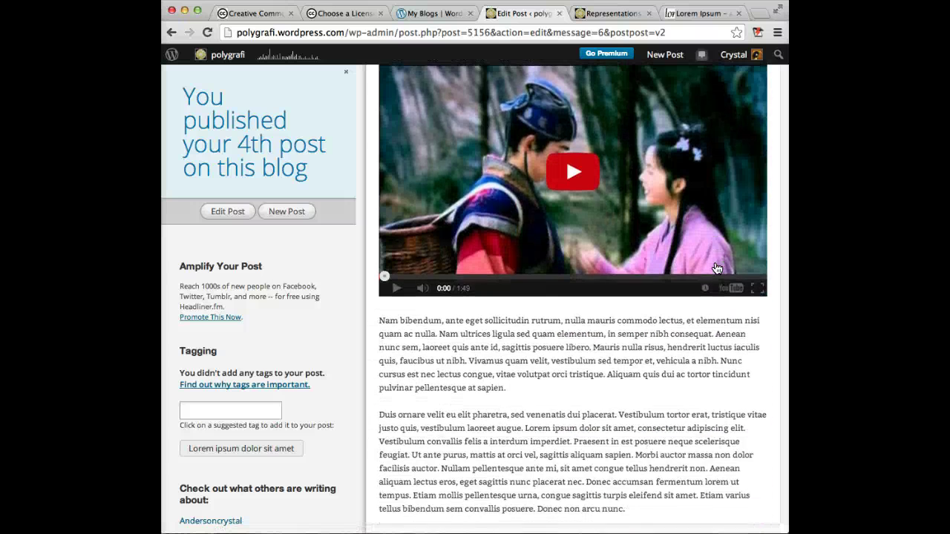
scroll(716, 269, down, 1)
scroll(716, 268, up, 19)
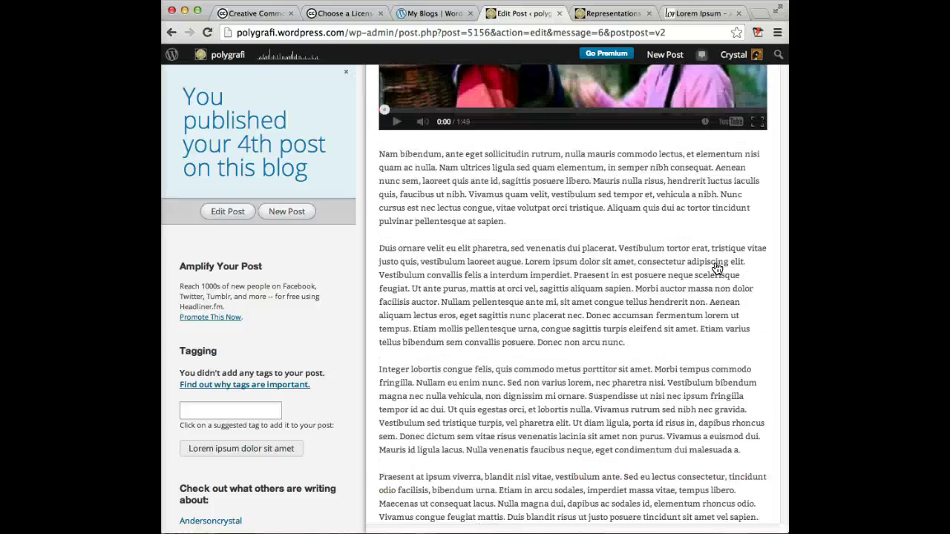
scroll(716, 268, up, 4)
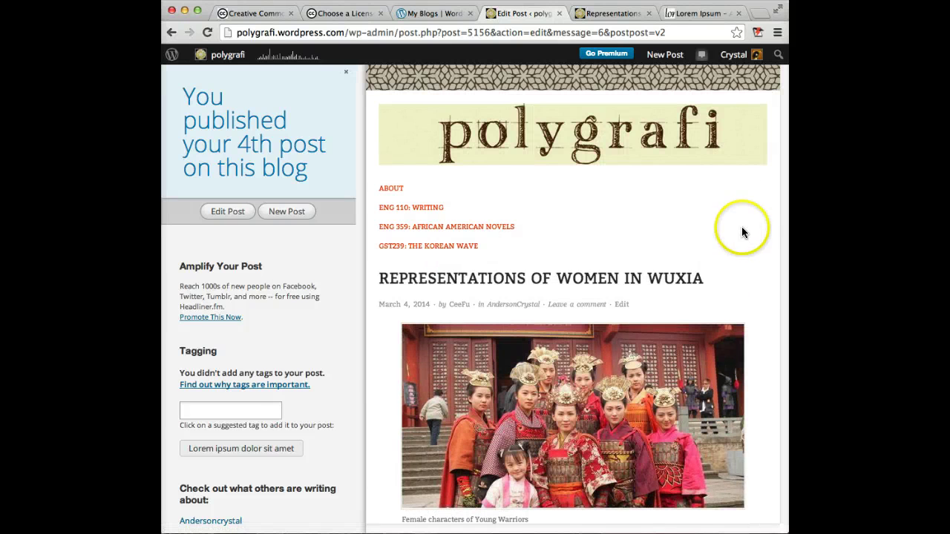